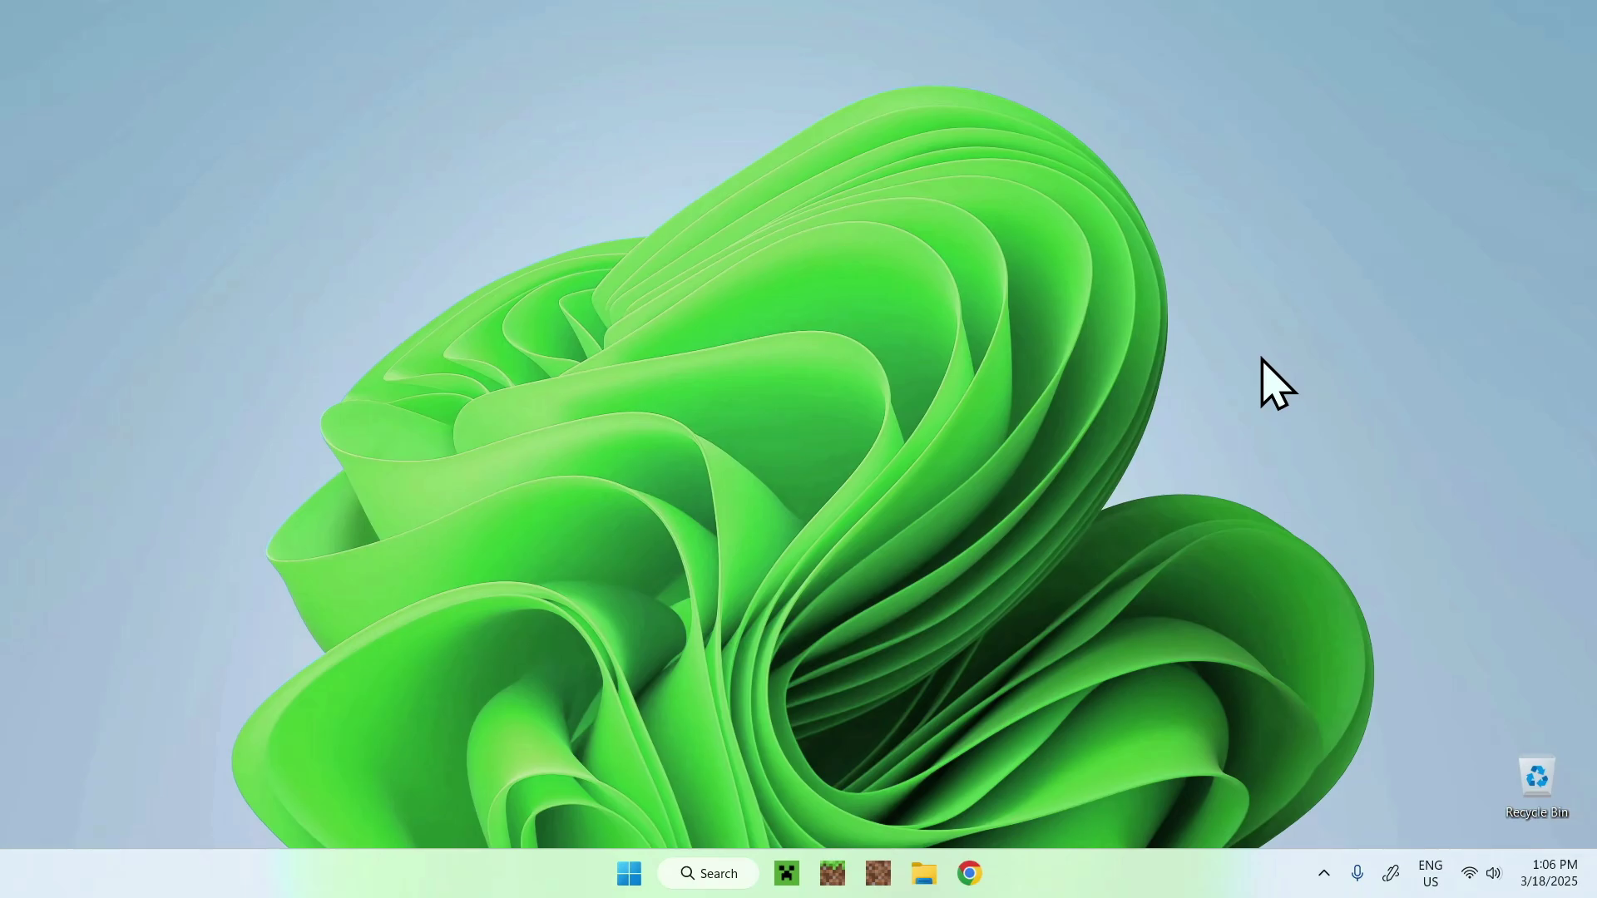
# - Launch Chrome from the taskbar to get a new Google tab
pyautogui.click(969, 872)
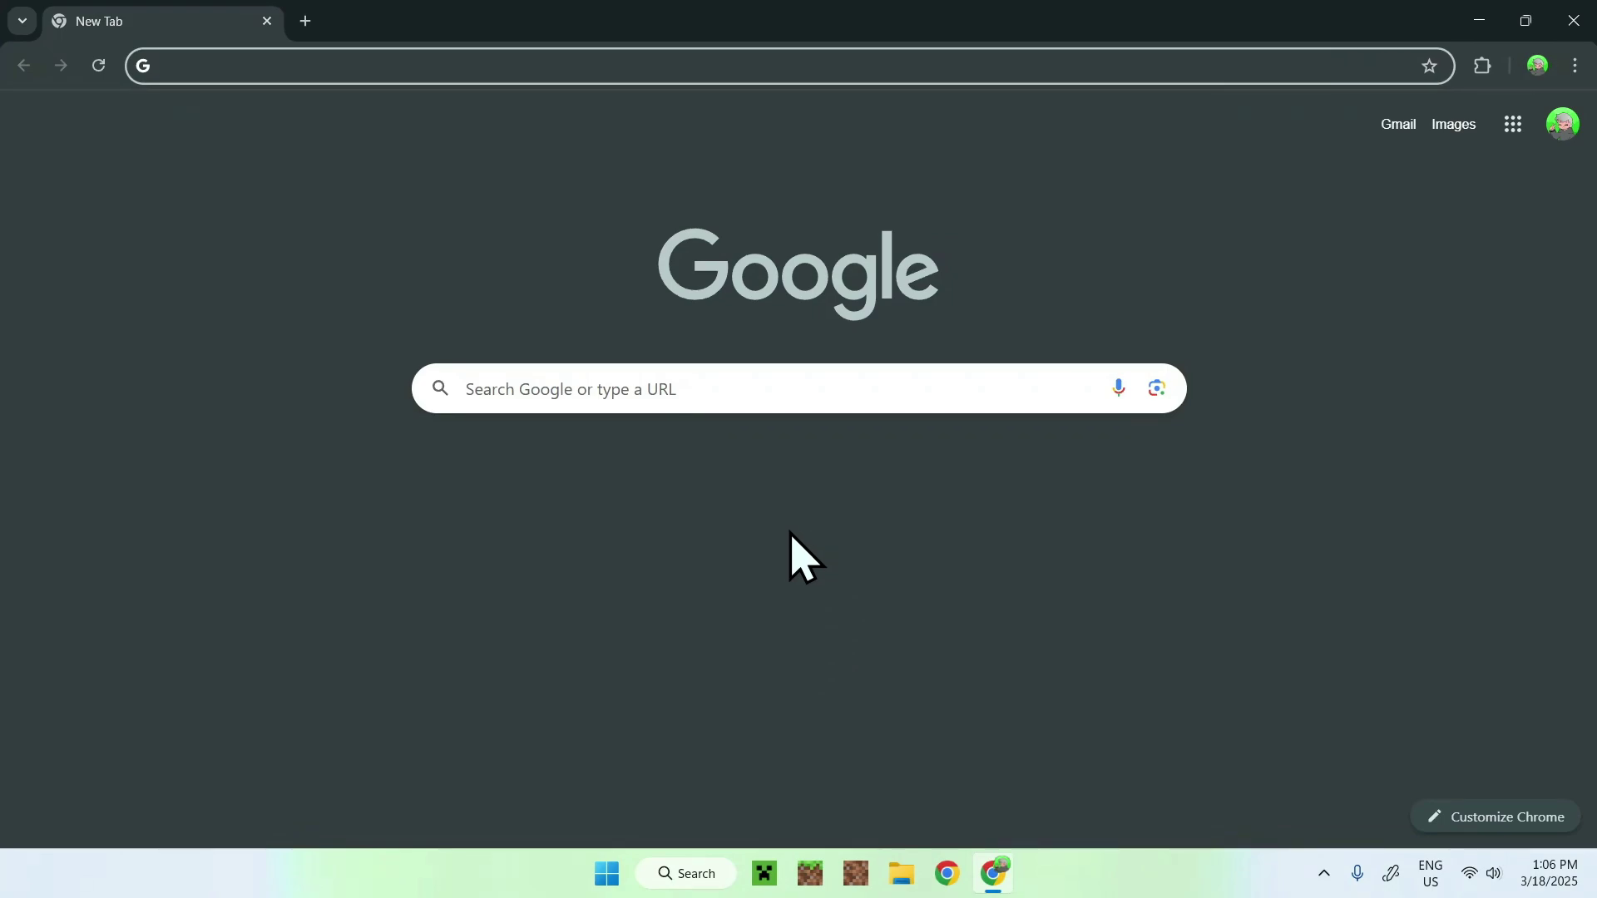
# - Search Google for 'Java Downloads'
pyautogui.click(787, 389)
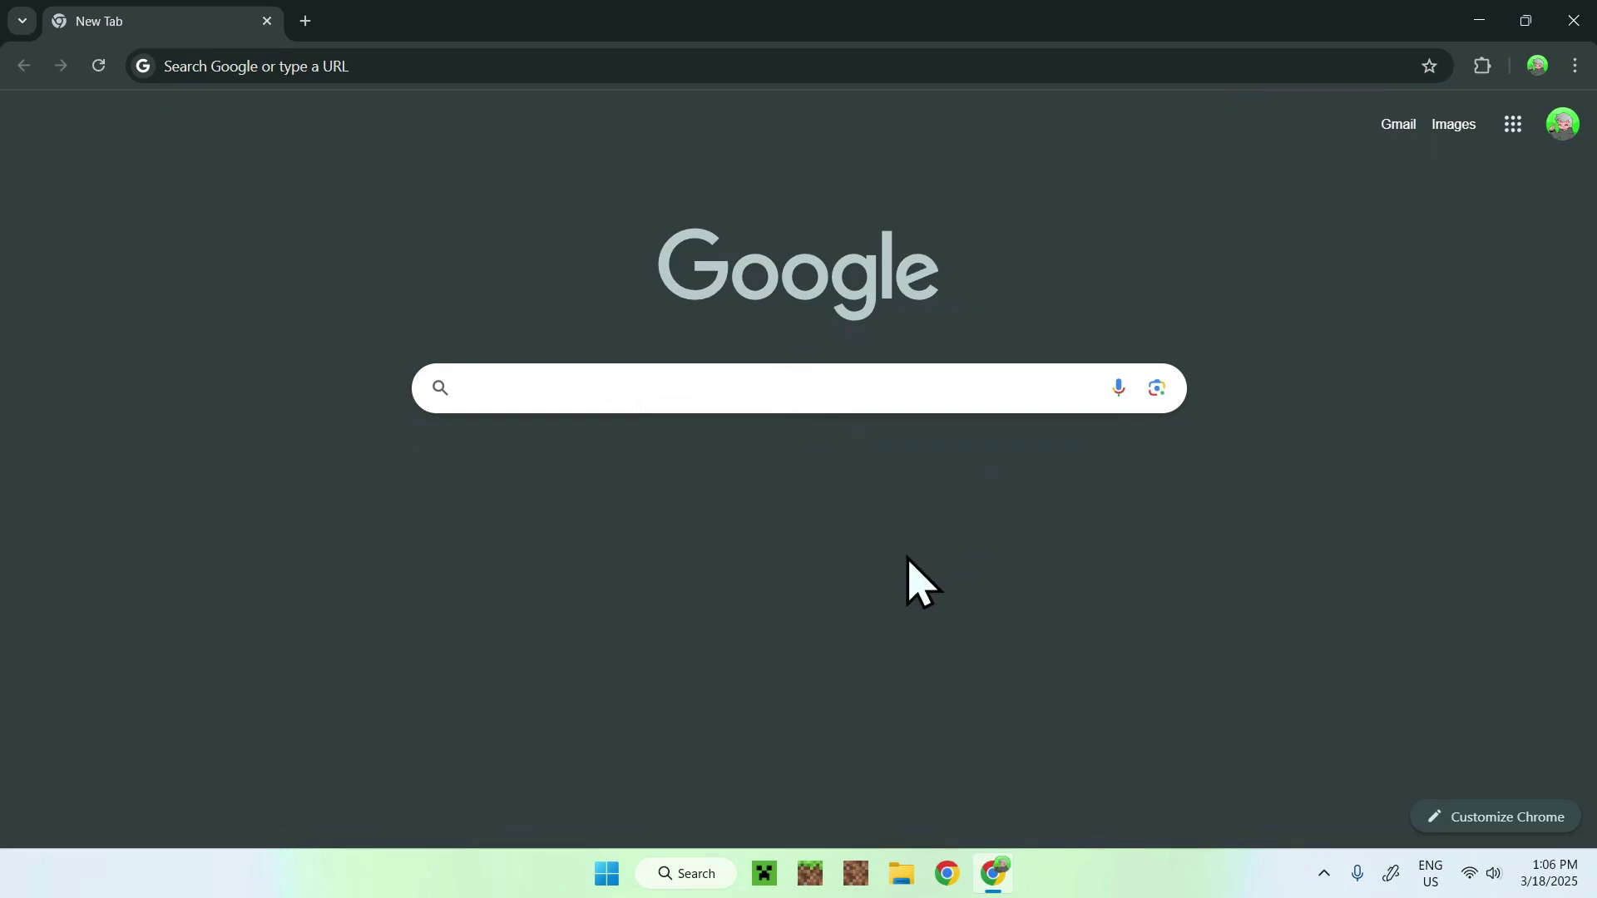
pyautogui.write('Java Downloads')
pyautogui.press('Return')
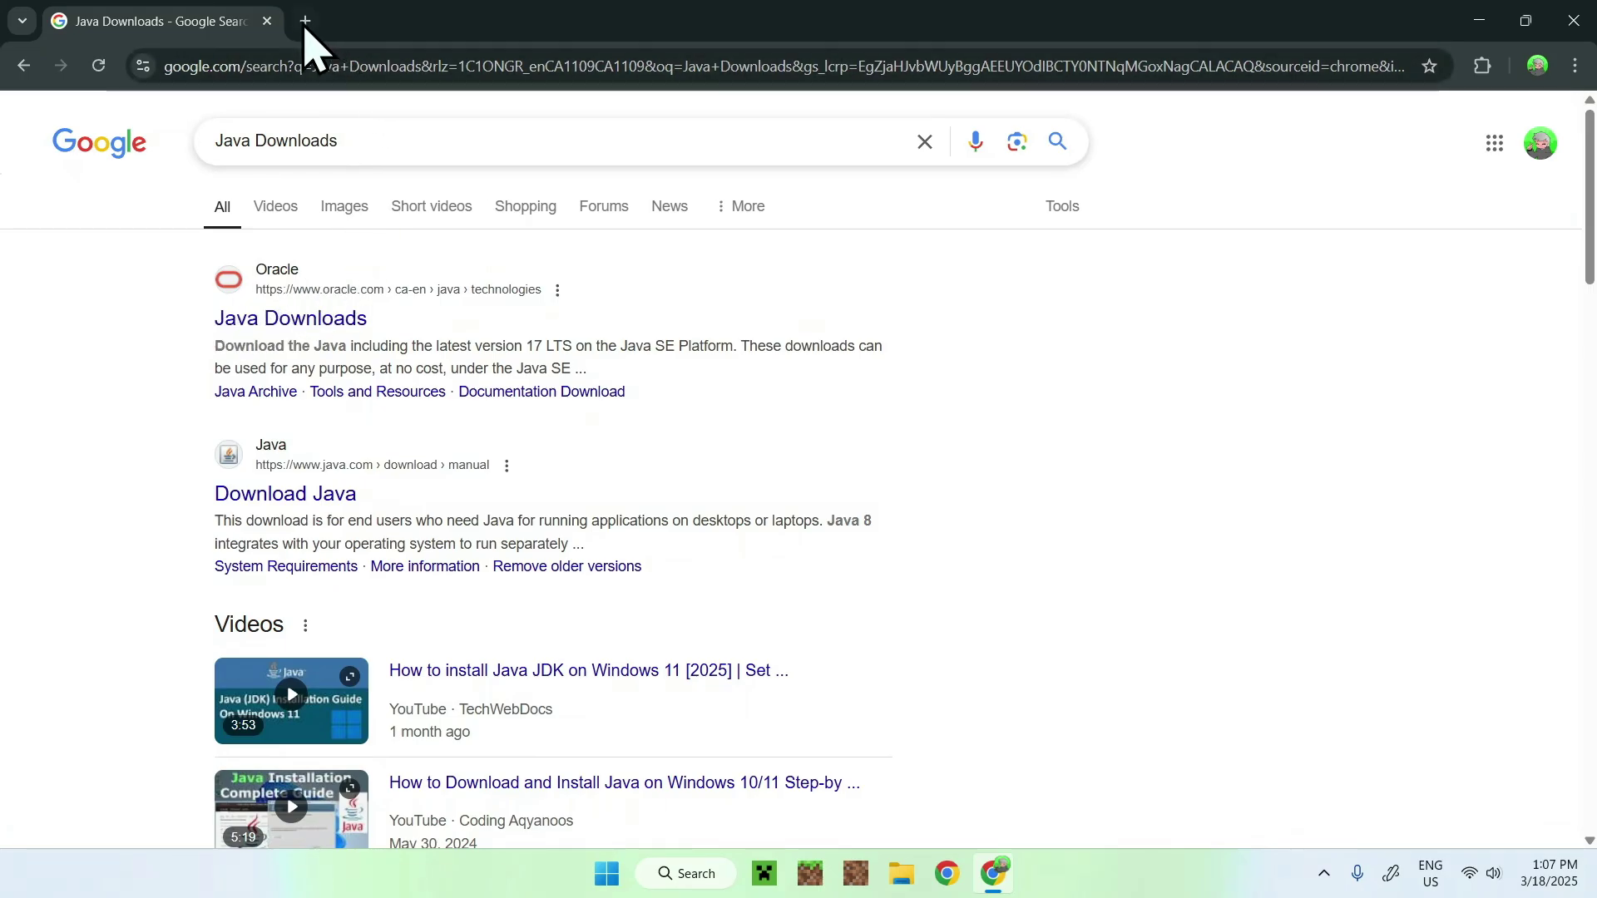
# - Search 'JDK 24' in a second tab, skim the results, then return to the Java Downloads tab
pyautogui.click(305, 22)
pyautogui.click(610, 382)
pyautogui.write('JDK 24')
pyautogui.press('Return')
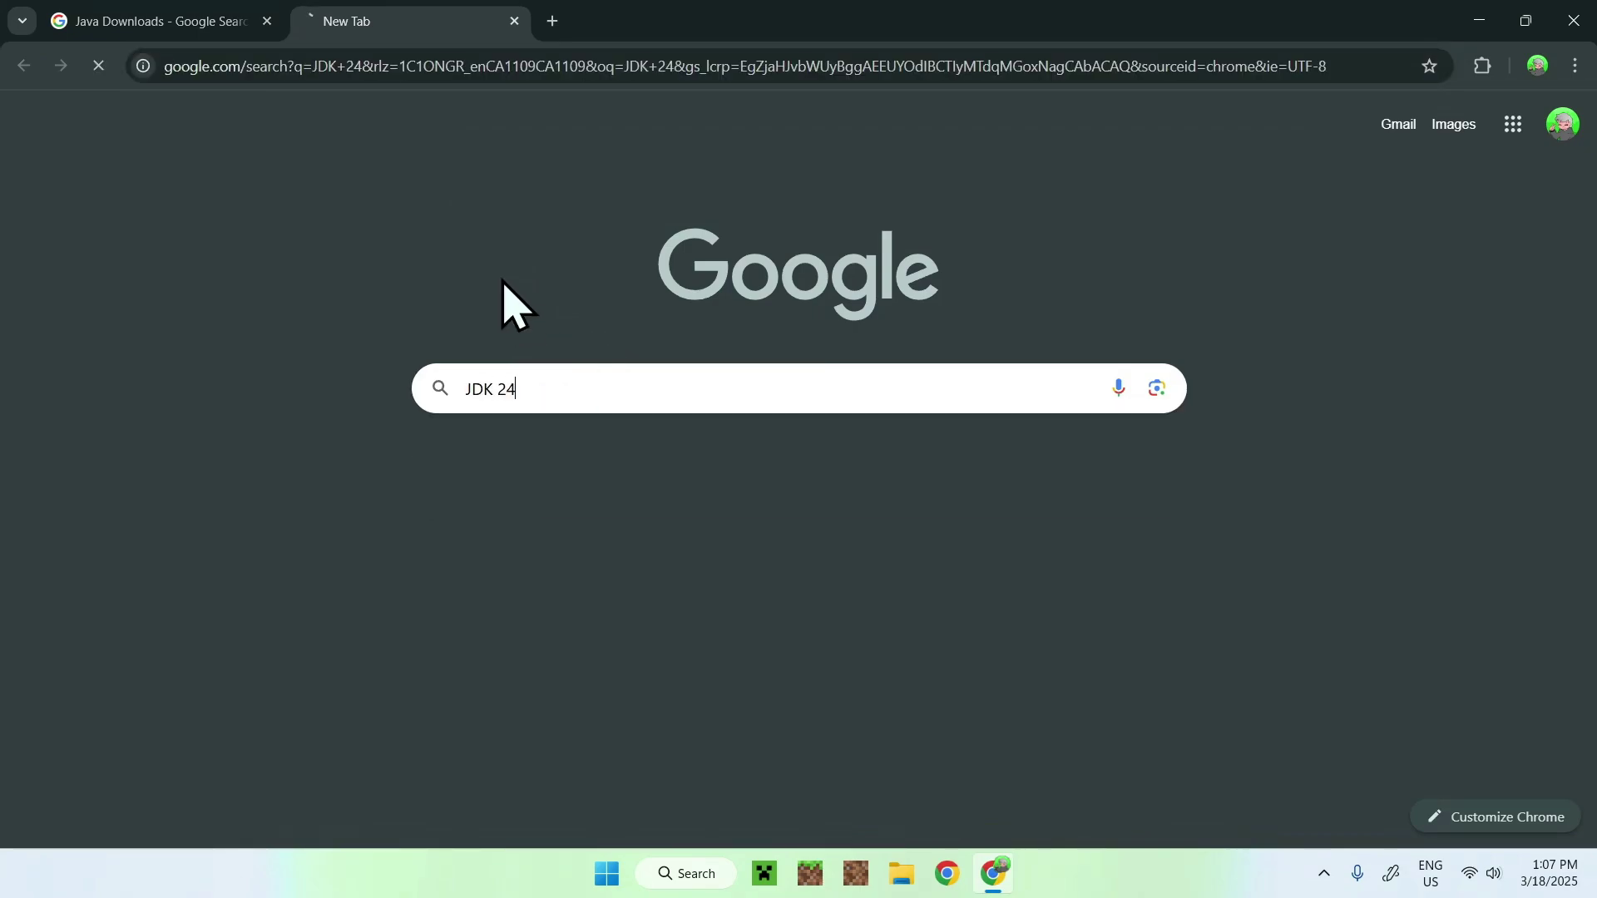
pyautogui.scroll(-6, 171, 307)
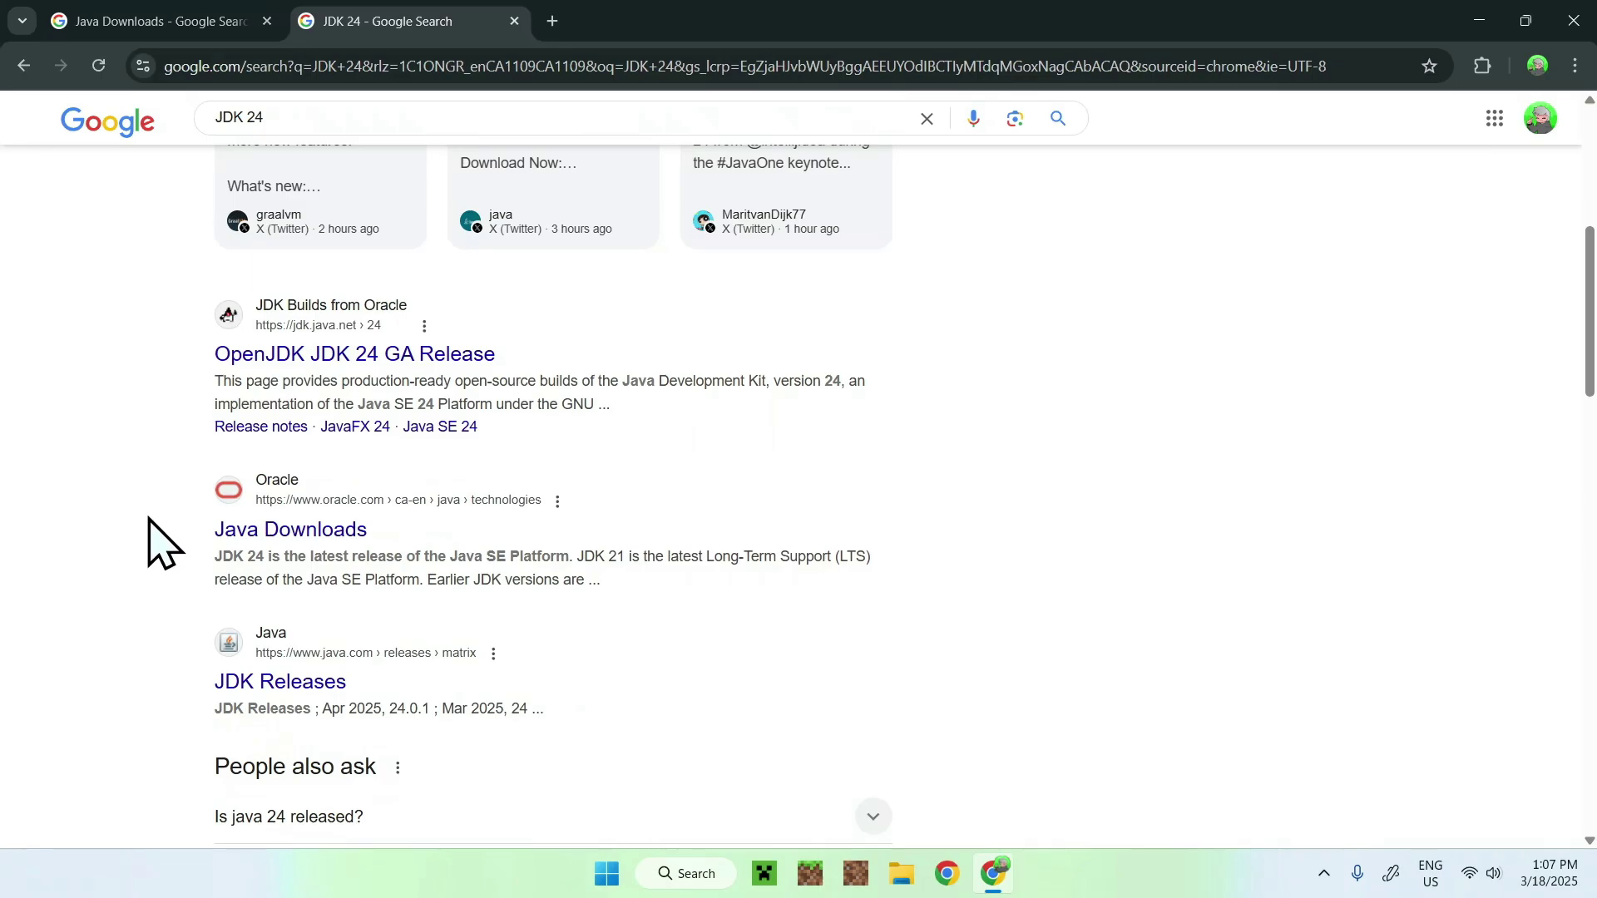
pyautogui.scroll(6, 150, 536)
pyautogui.click(154, 31)
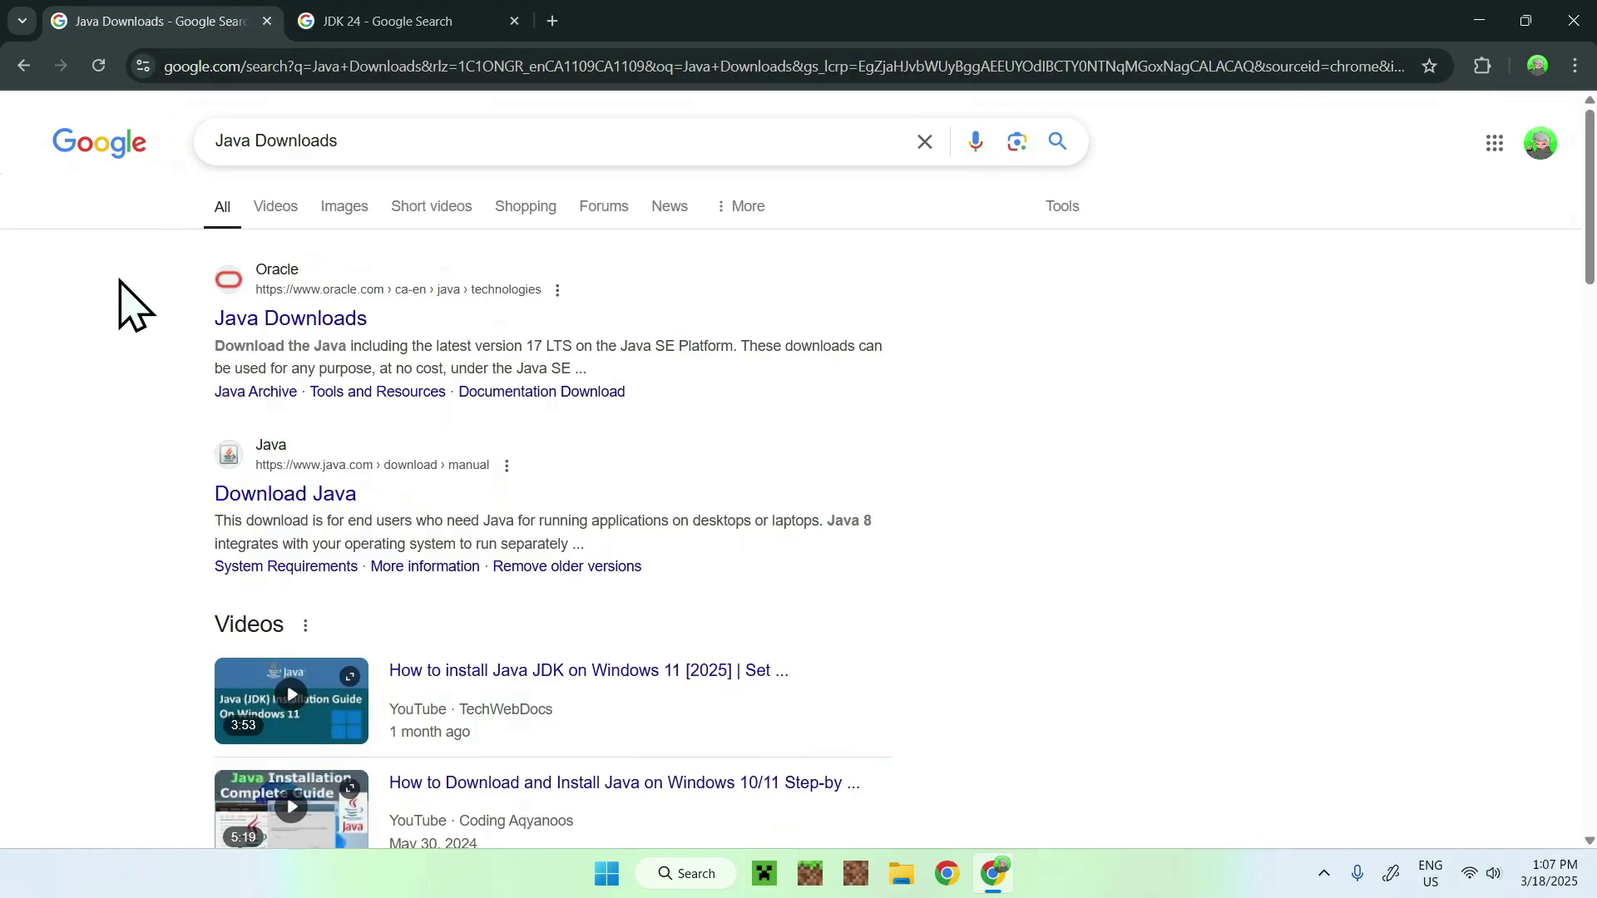
# - Open Oracle's Java Downloads page, accept all cookies, and switch the country site to United States
pyautogui.click(283, 321)
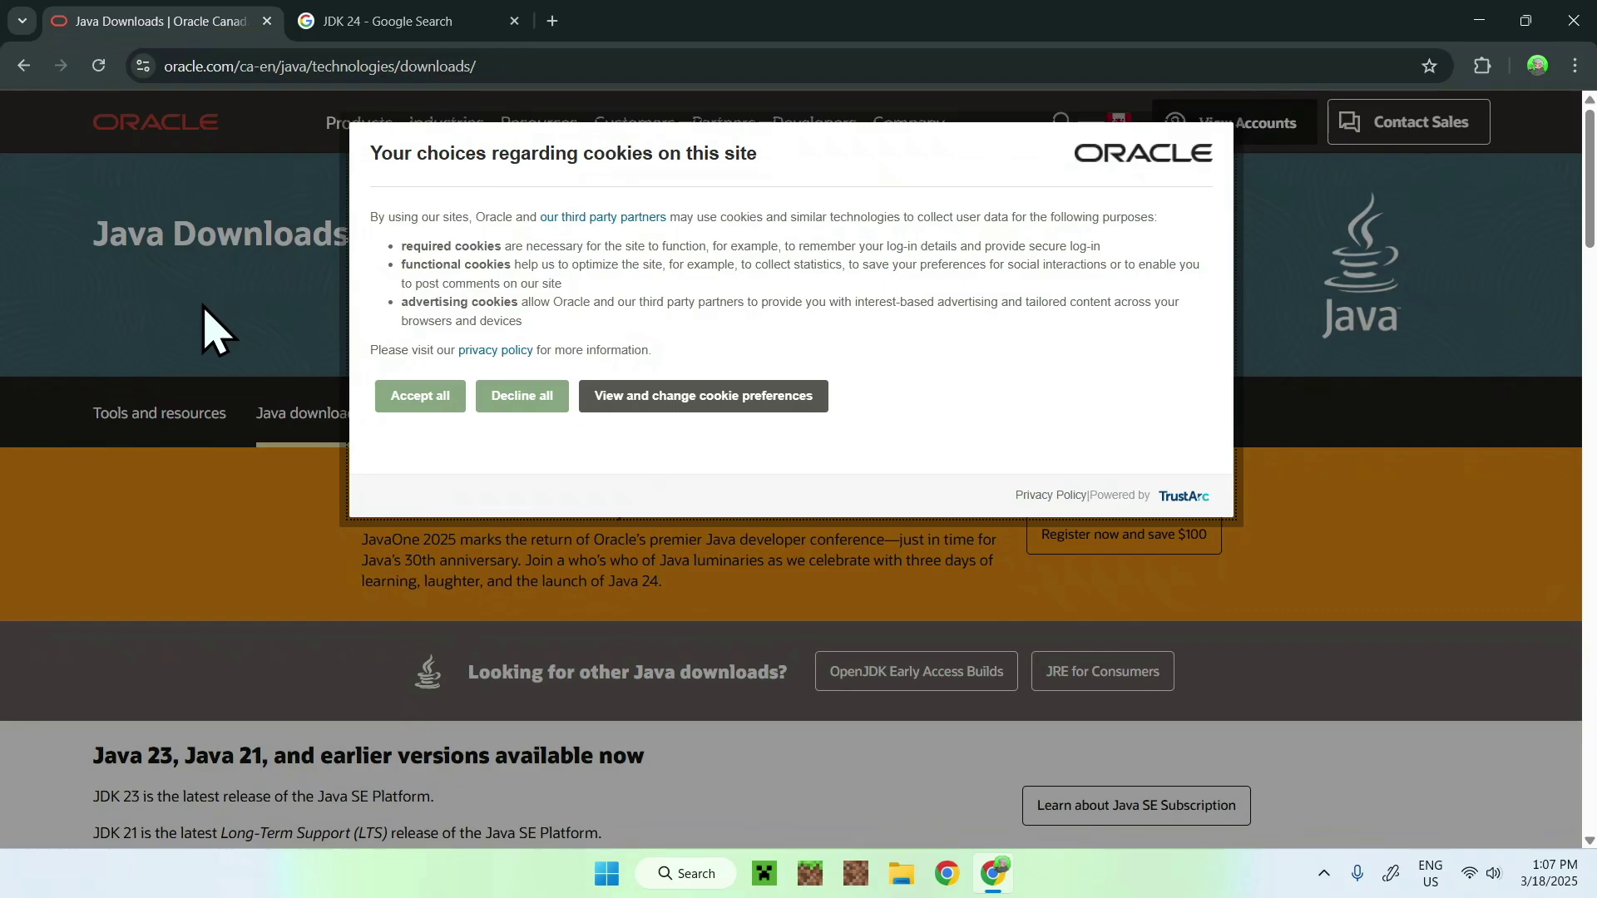
pyautogui.click(413, 398)
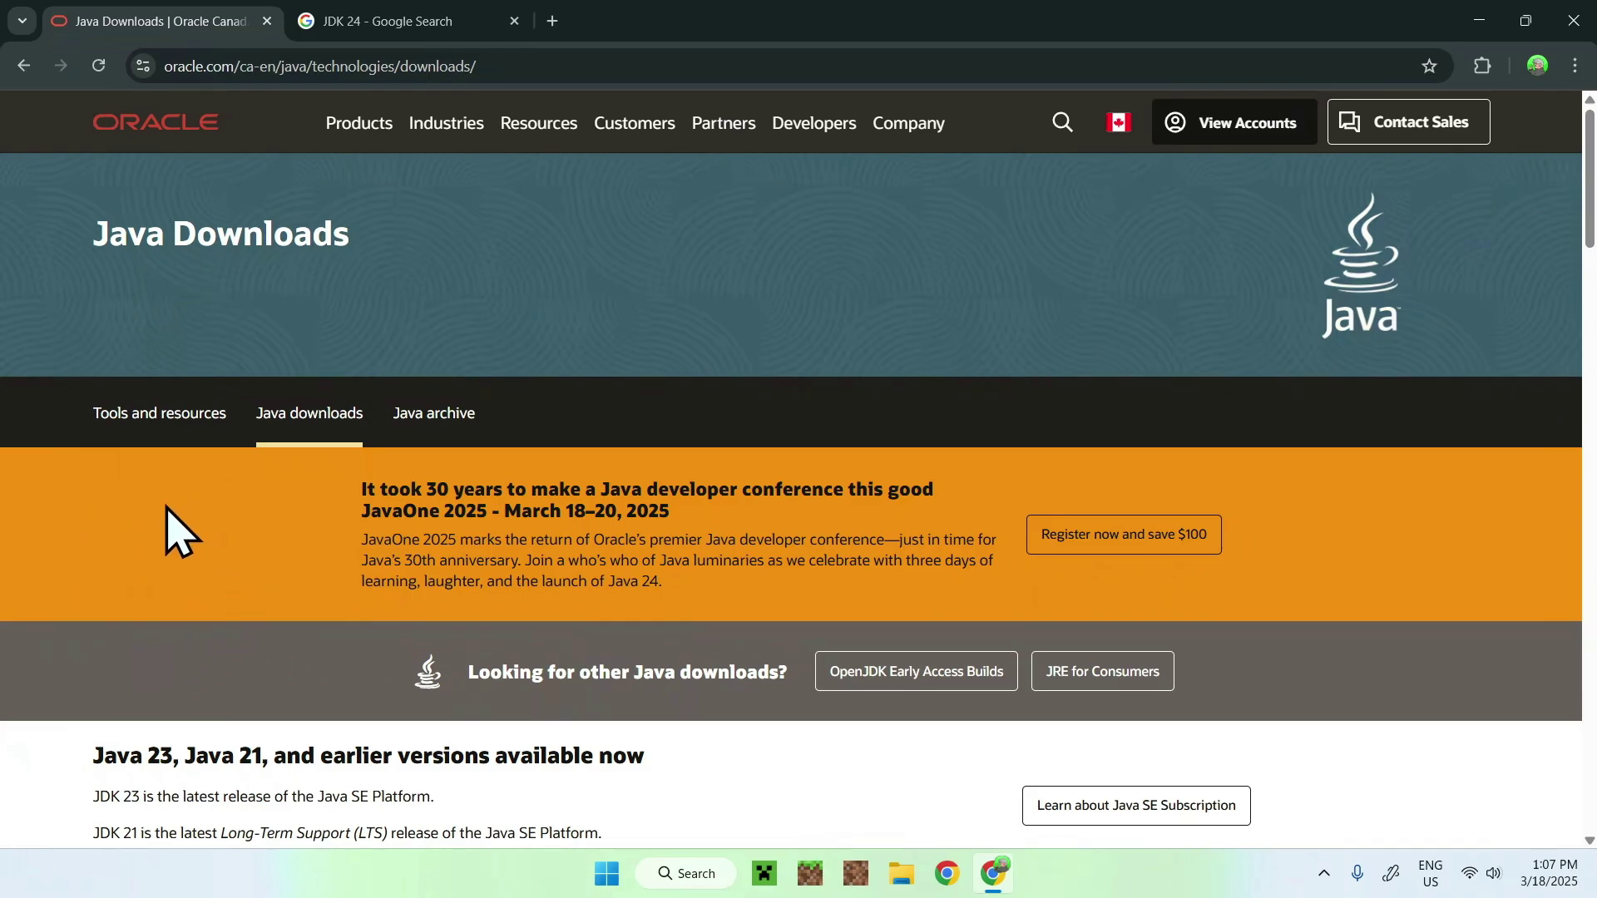
pyautogui.click(1121, 124)
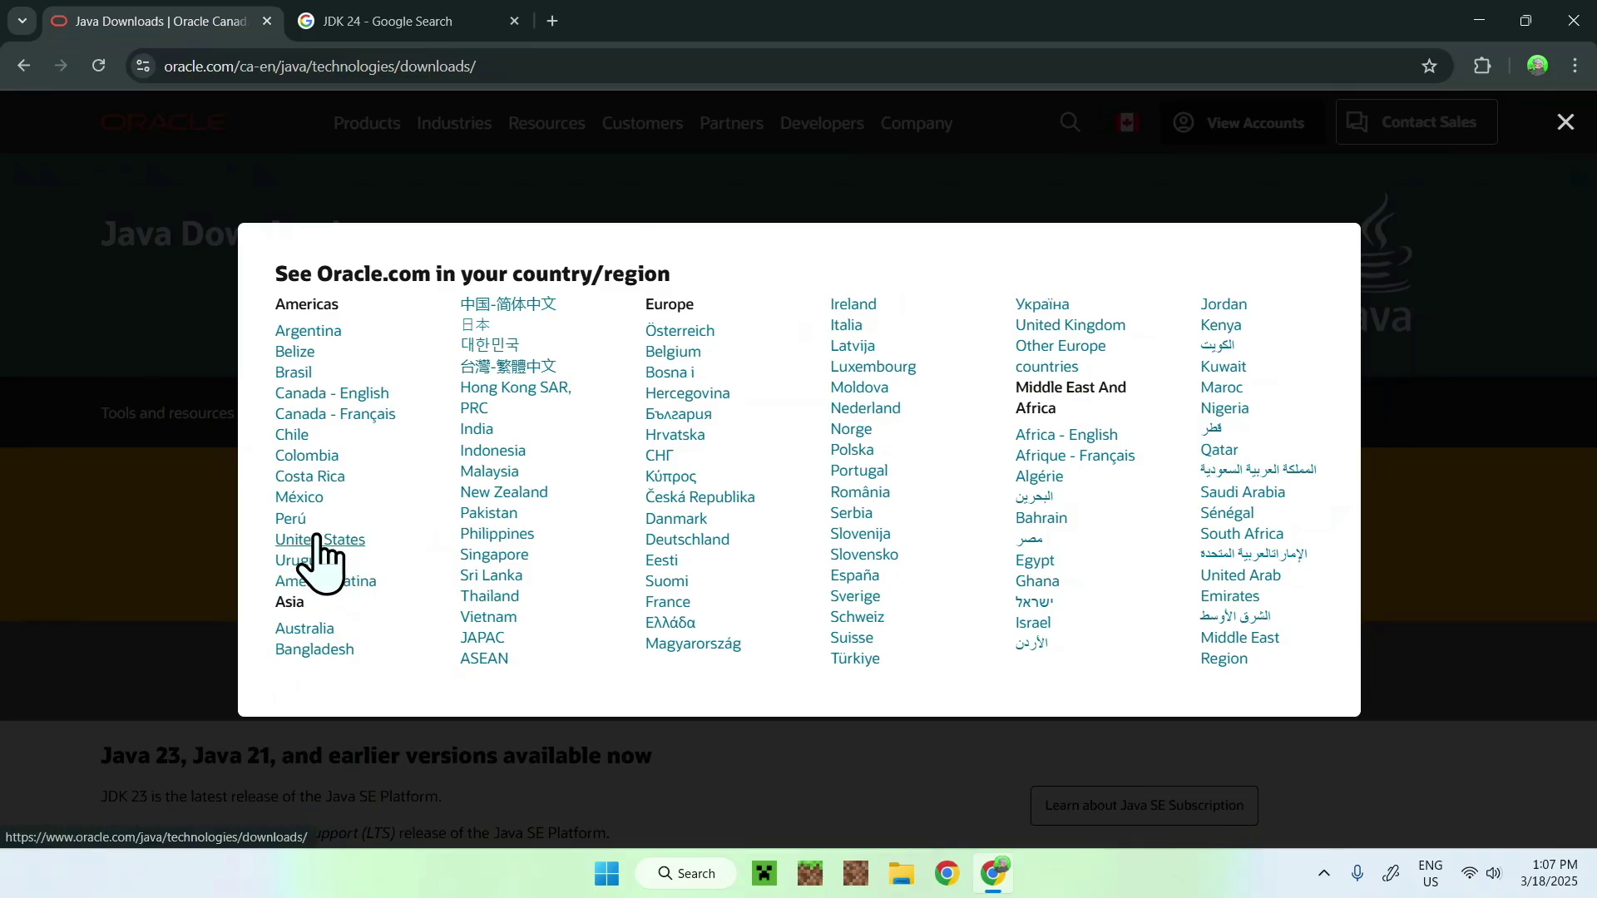
pyautogui.click(319, 540)
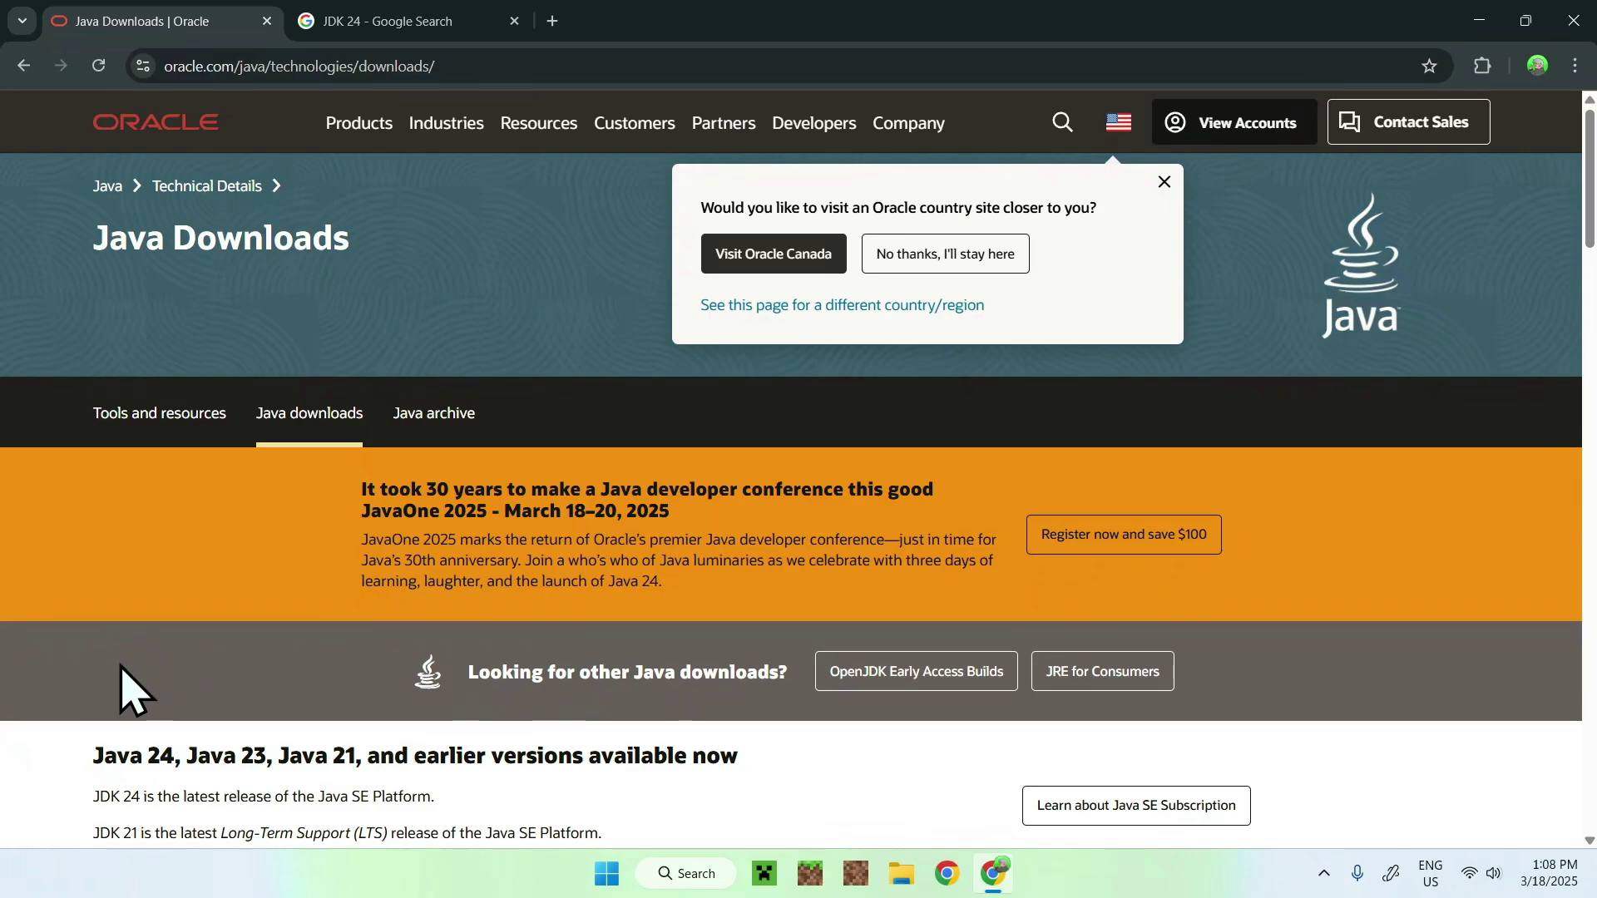
# - Scroll to the JDK 24 section and show its Windows downloads, including the 205.76 MB x64 Installer
pyautogui.scroll(-5, 58, 659)
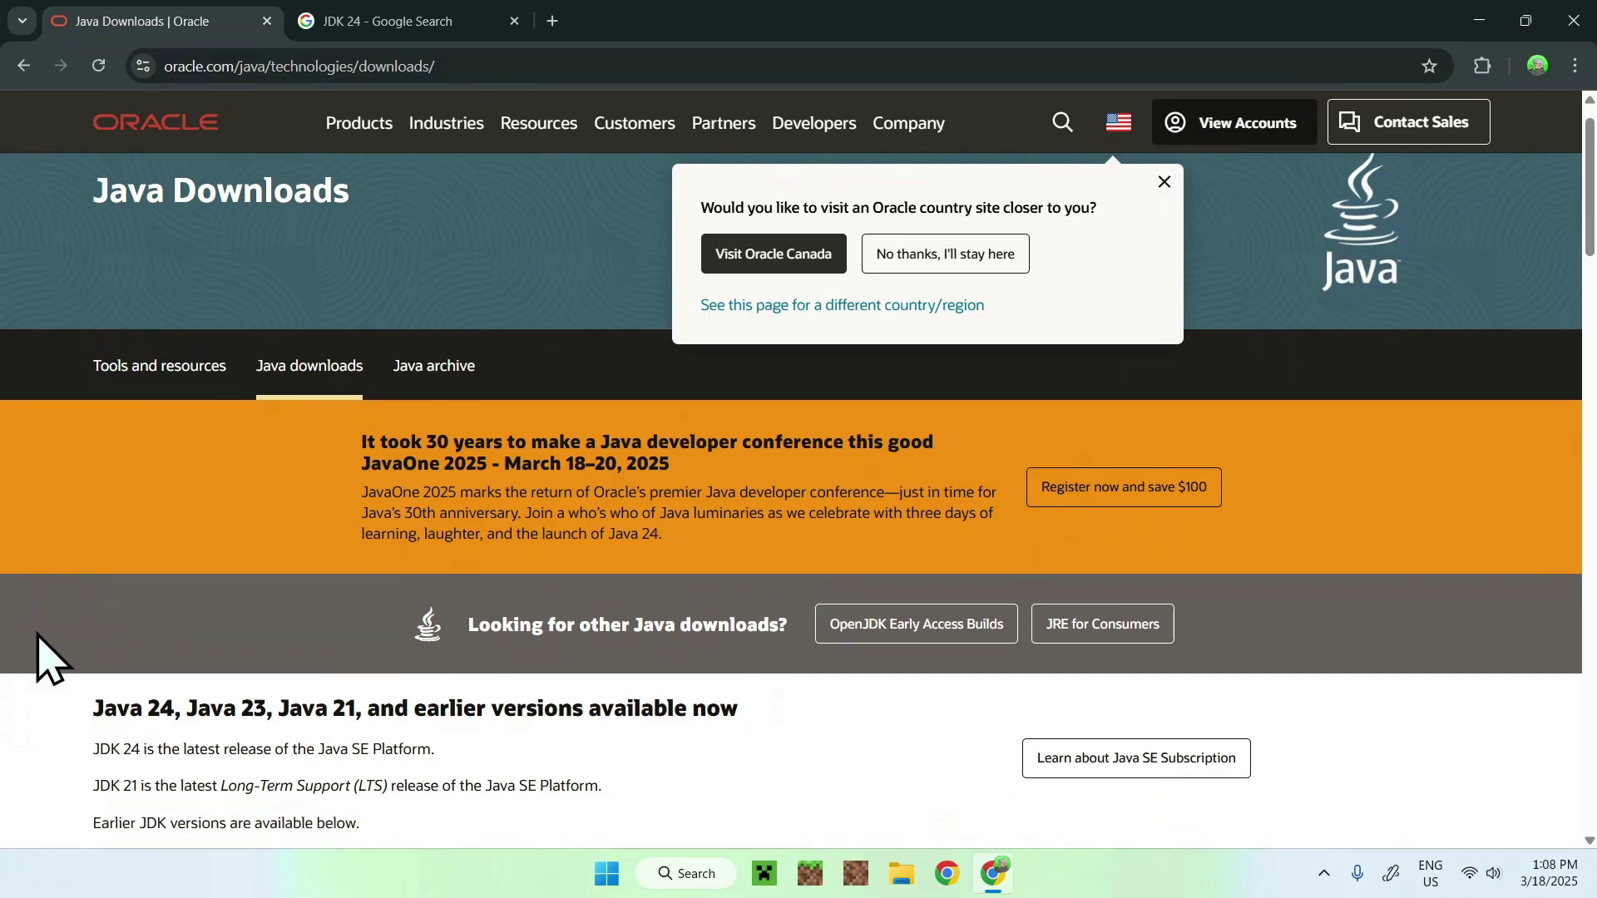
pyautogui.scroll(-1, 51, 659)
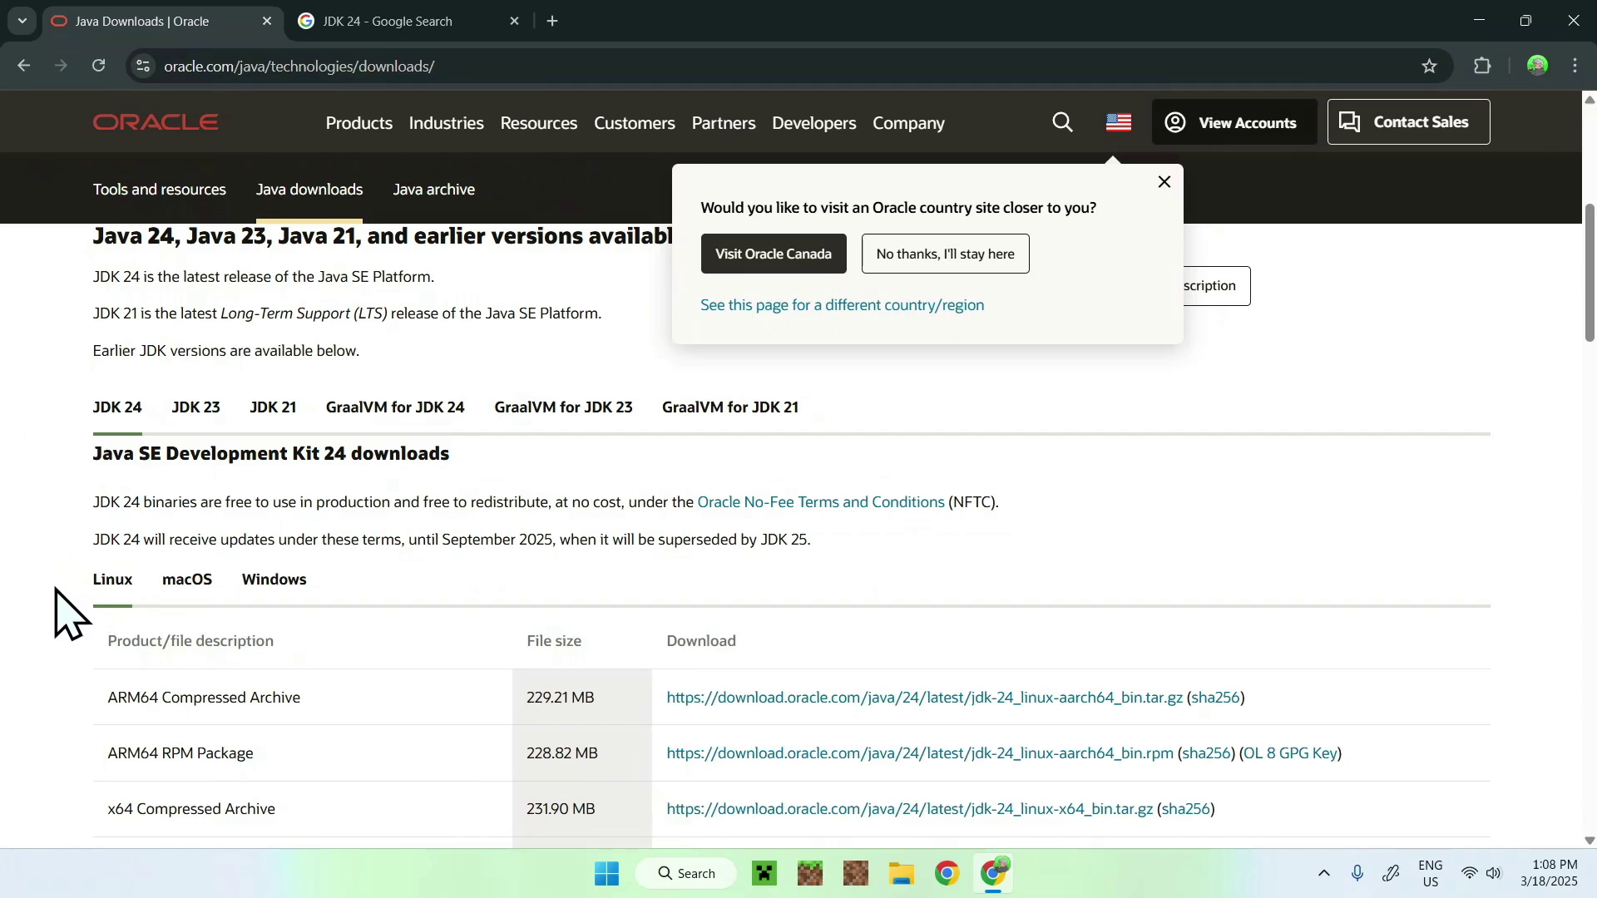
pyautogui.click(177, 585)
pyautogui.click(268, 587)
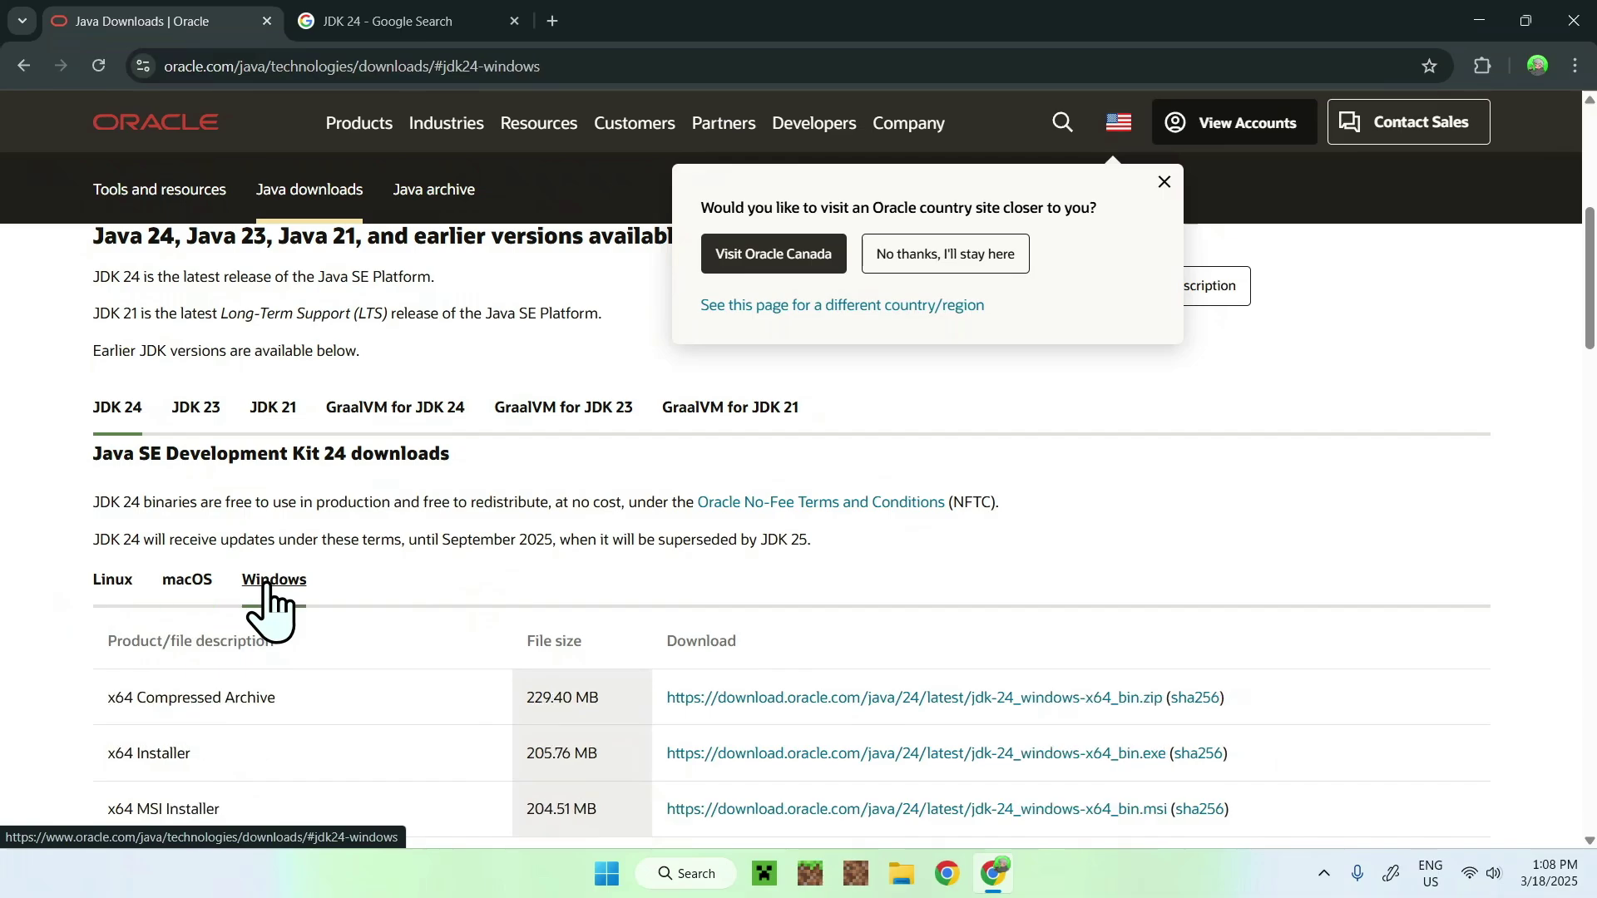
pyautogui.click(184, 582)
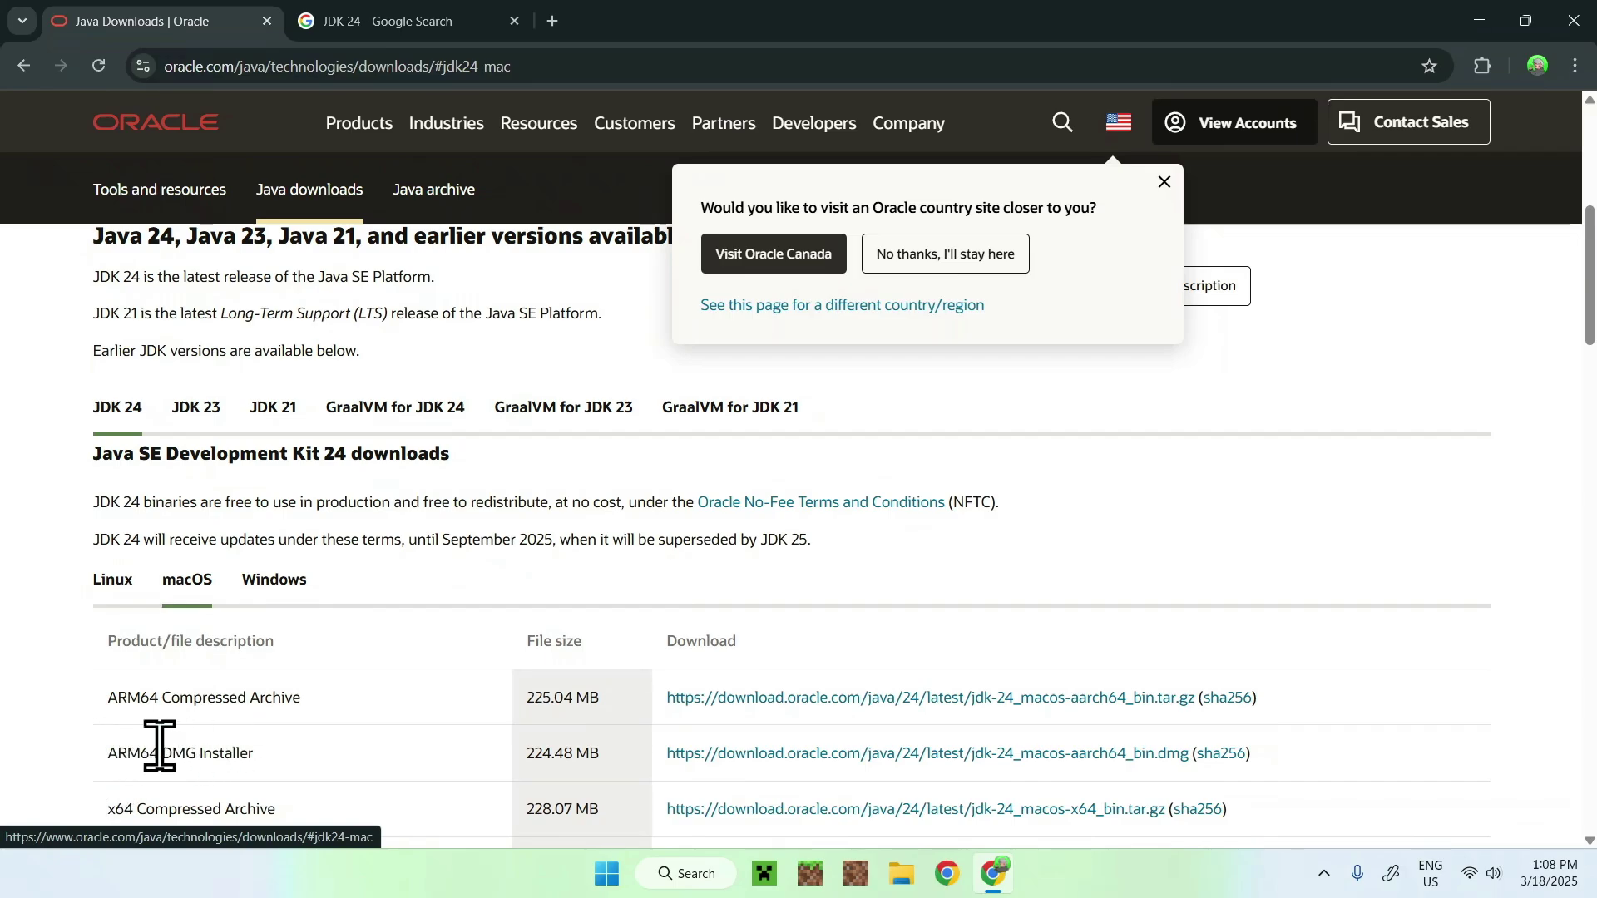
pyautogui.scroll(-1, 50, 753)
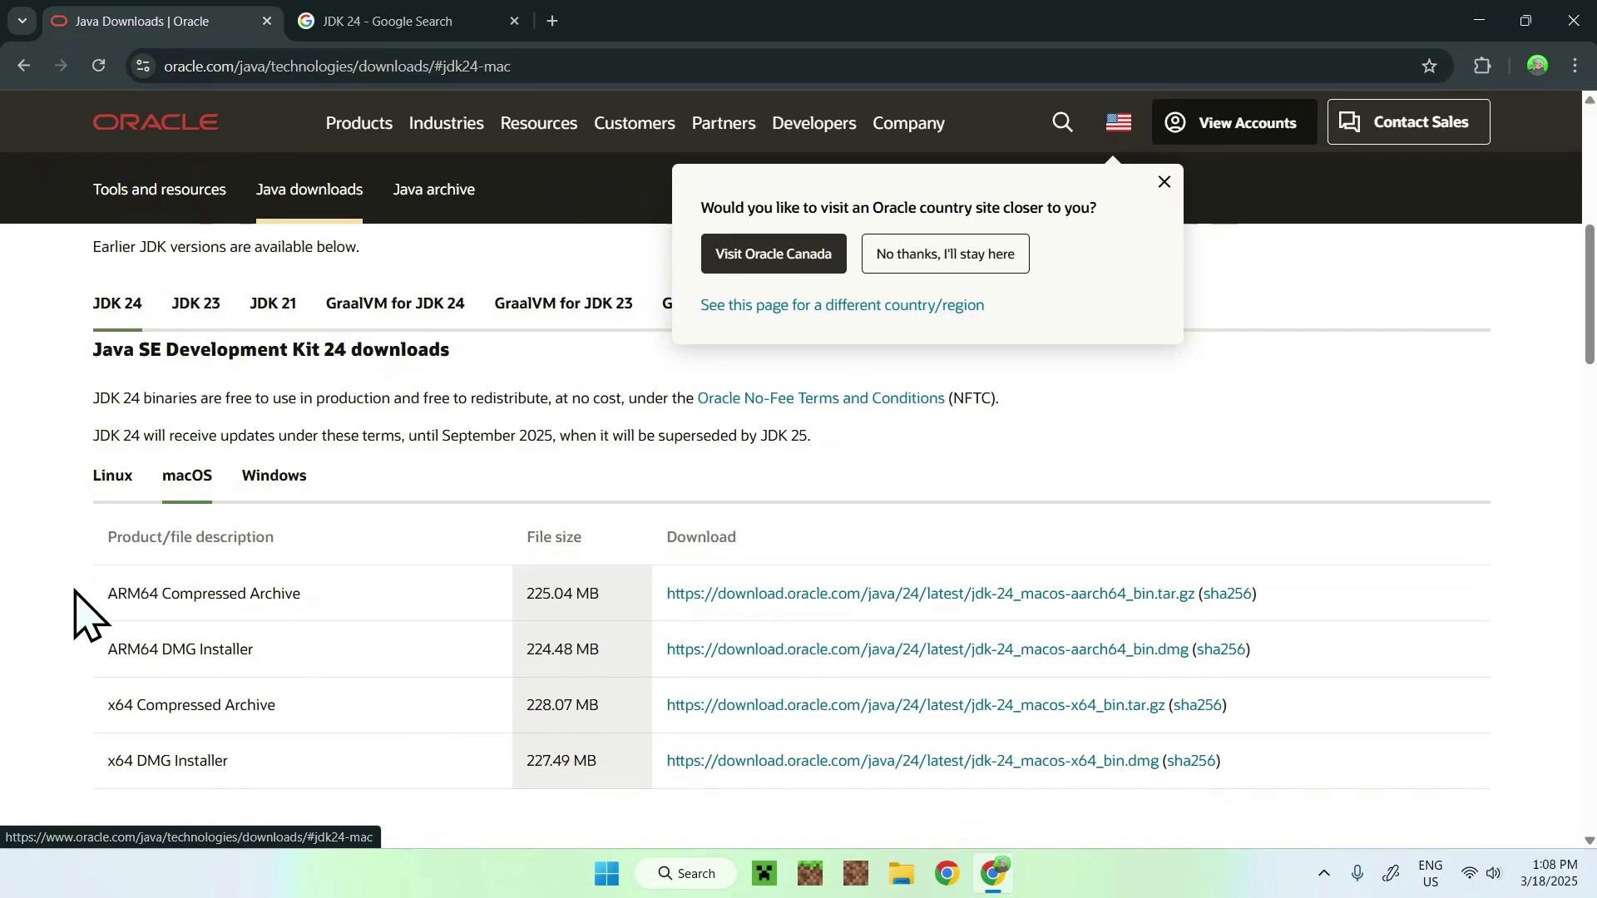
pyautogui.scroll(1, 75, 616)
pyautogui.click(272, 582)
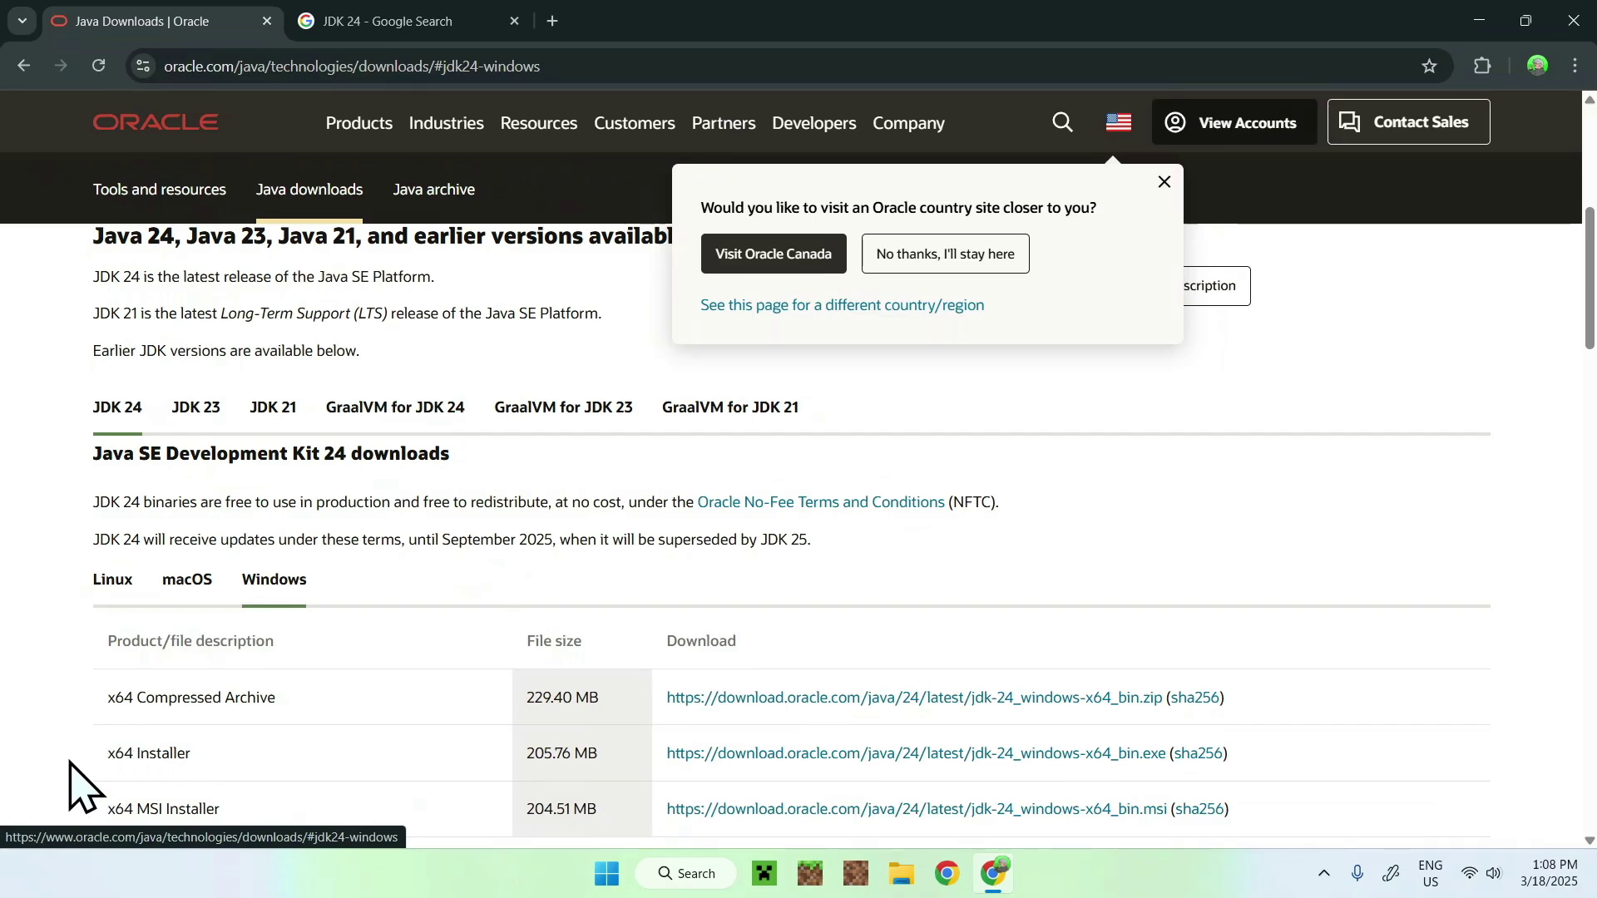
# - Download the JDK 24 x64 Installer jdk-24_windows-x64_bin.exe and close Chrome once it finishes
pyautogui.click(719, 756)
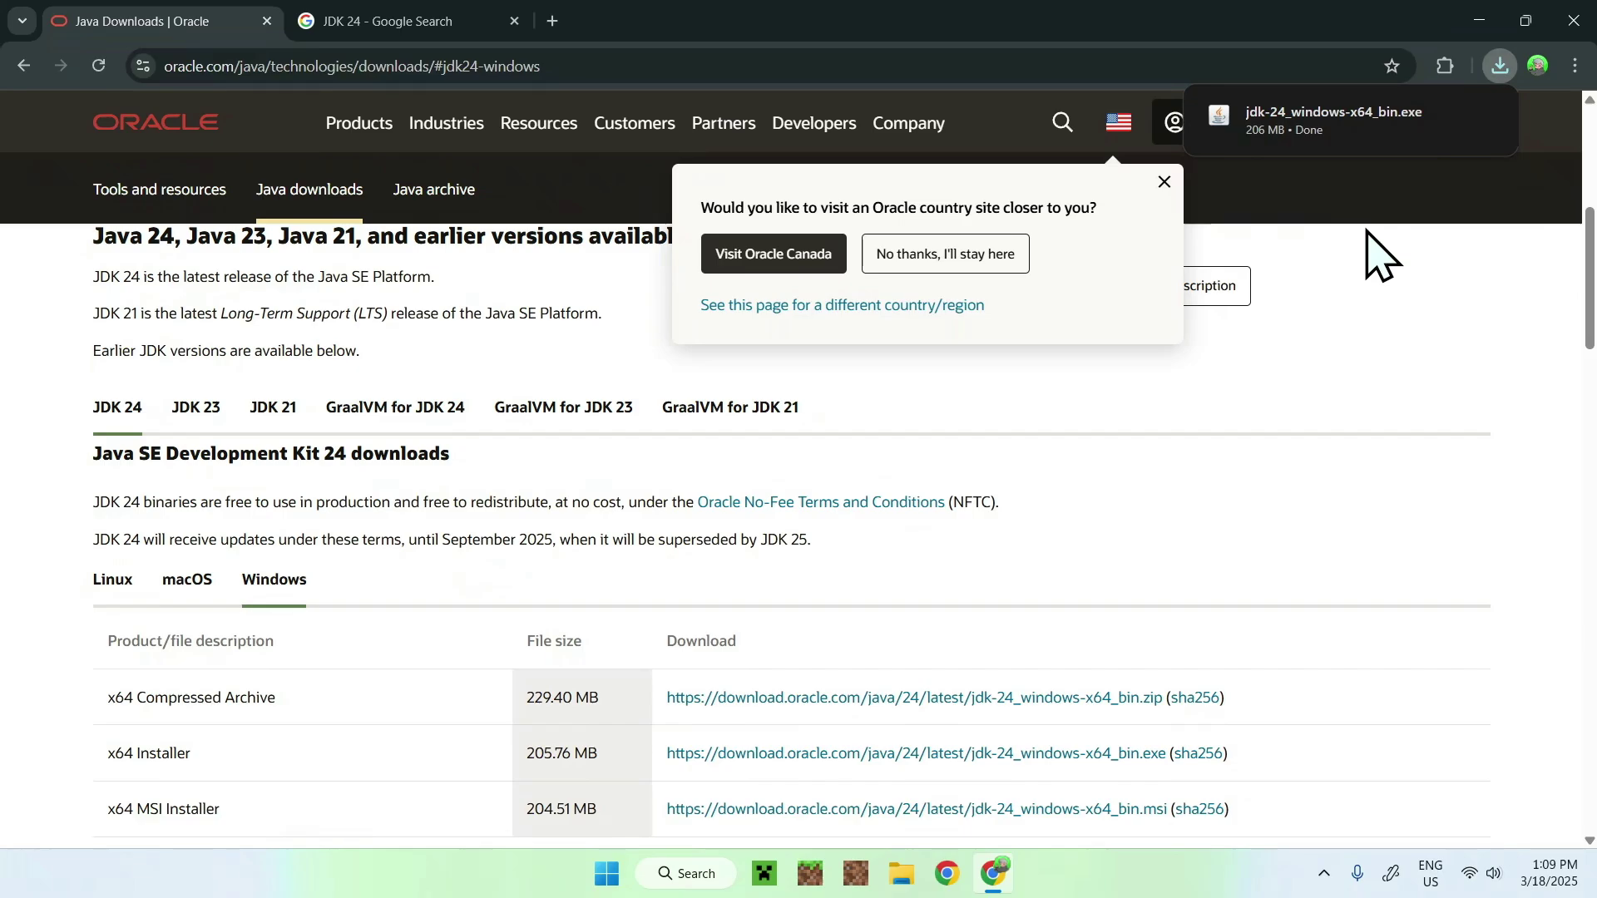
pyautogui.click(1575, 21)
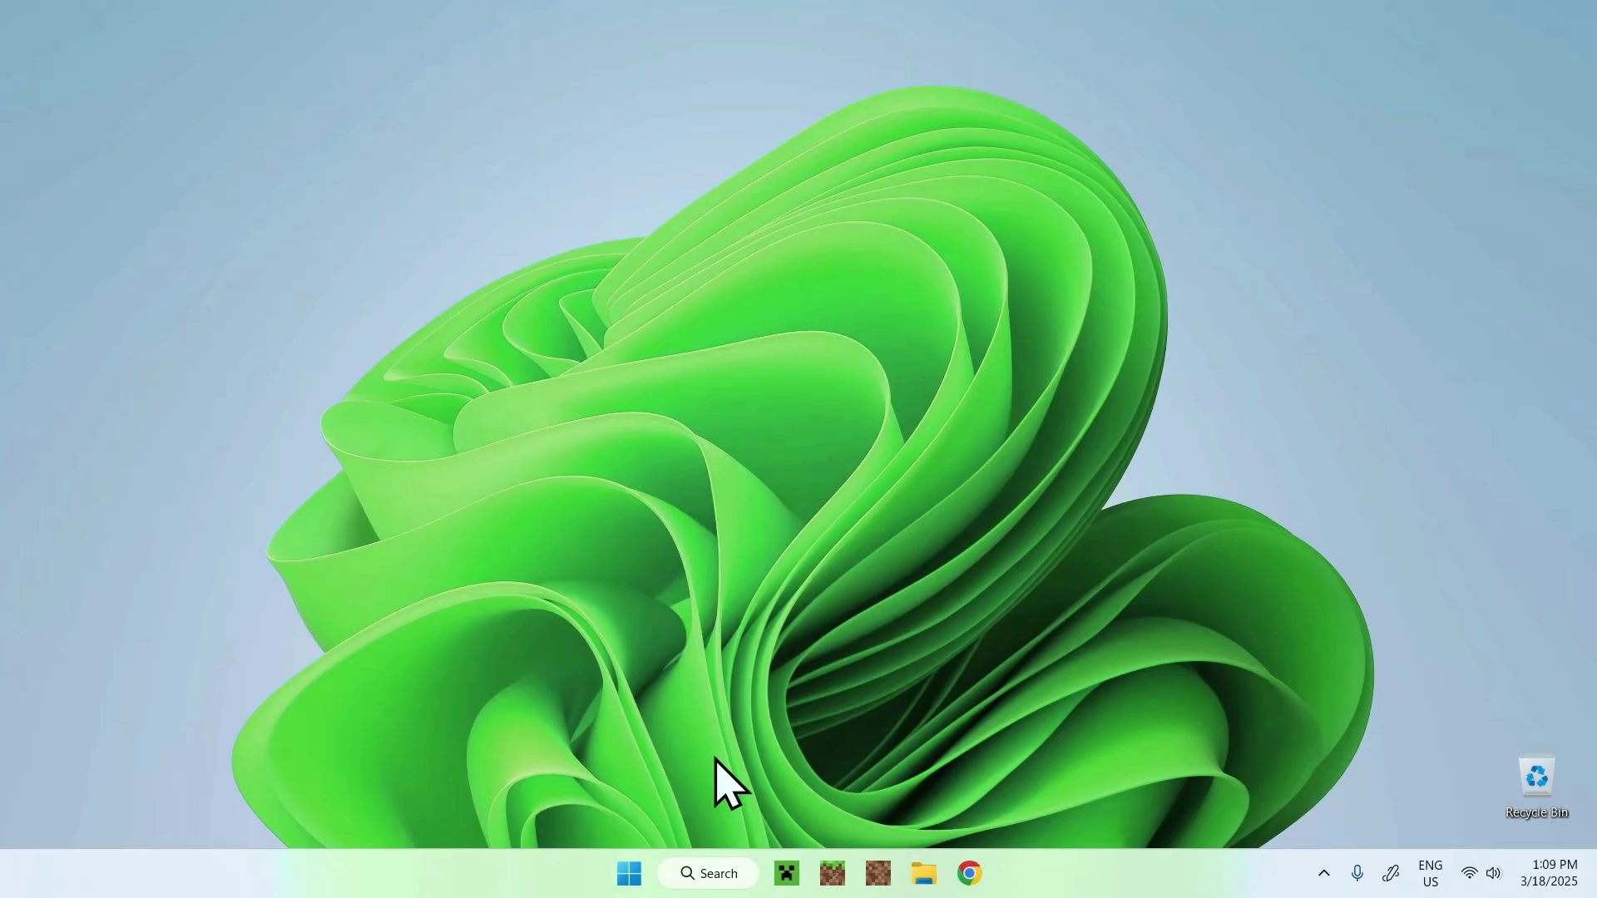
# - Run jdk-24_windows-x64_bin.exe from File Explorer's Downloads folder
pyautogui.click(926, 874)
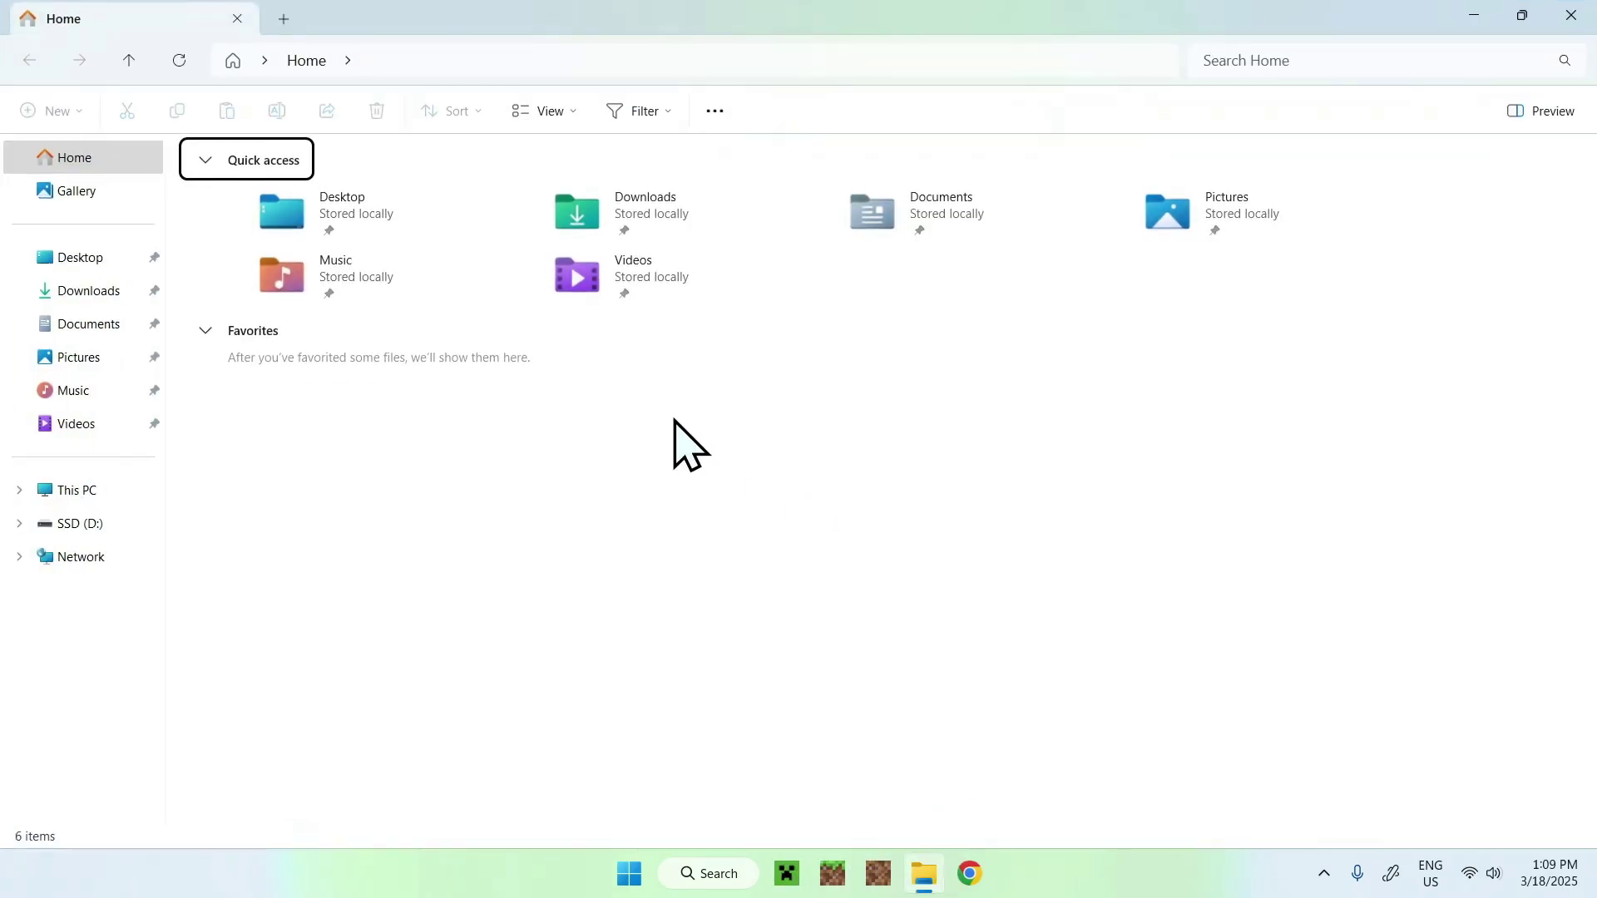
pyautogui.click(125, 291)
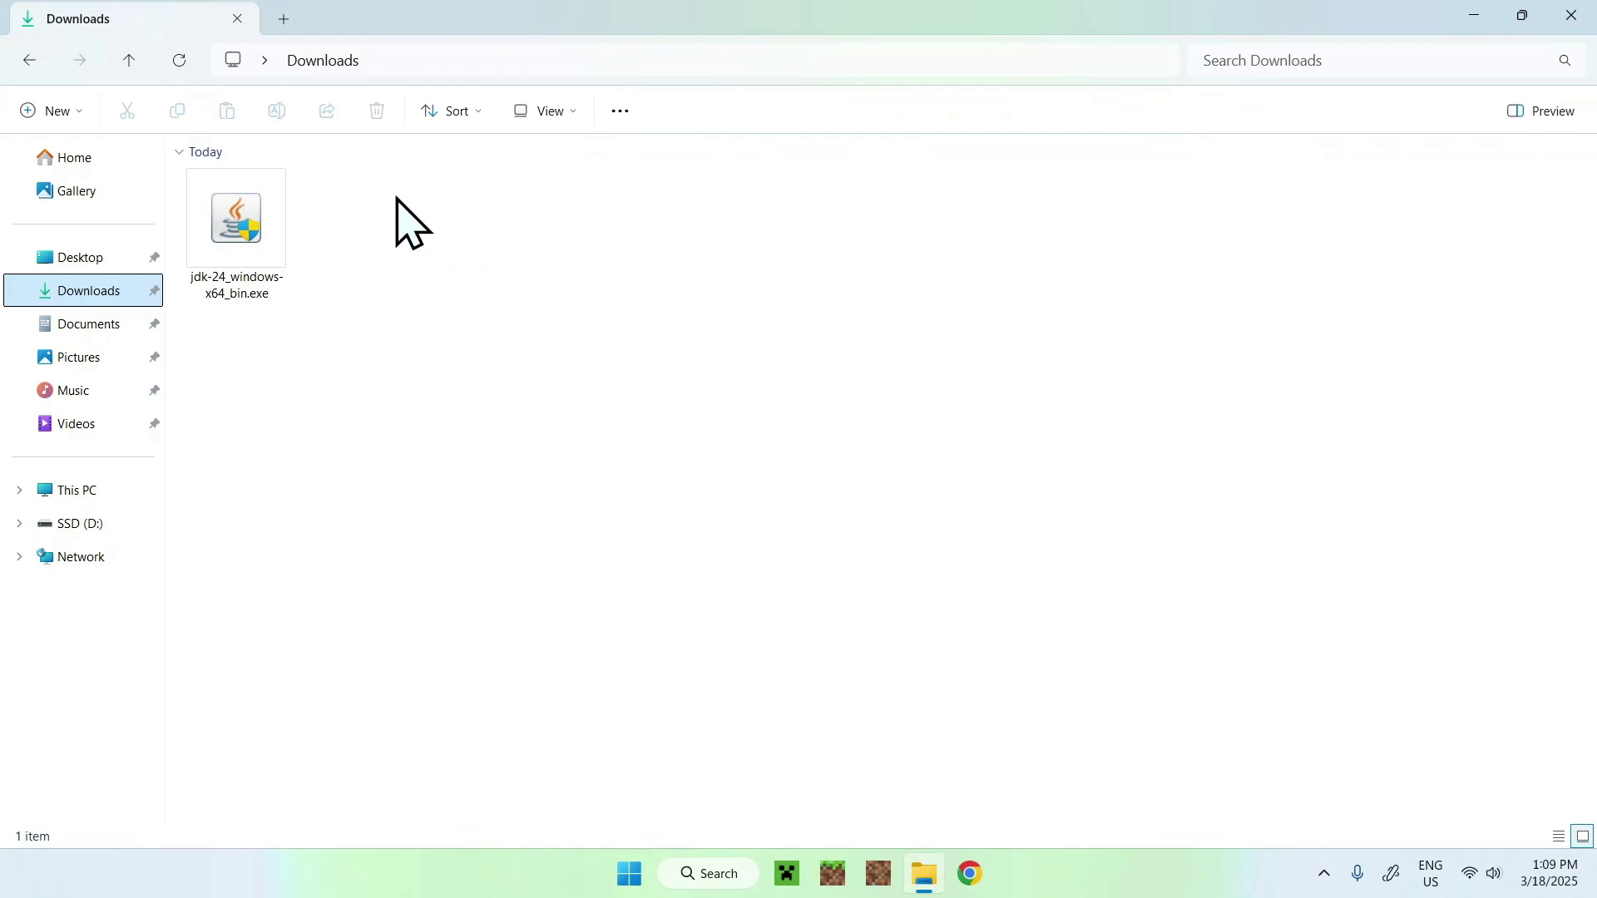
pyautogui.doubleClick(226, 208)
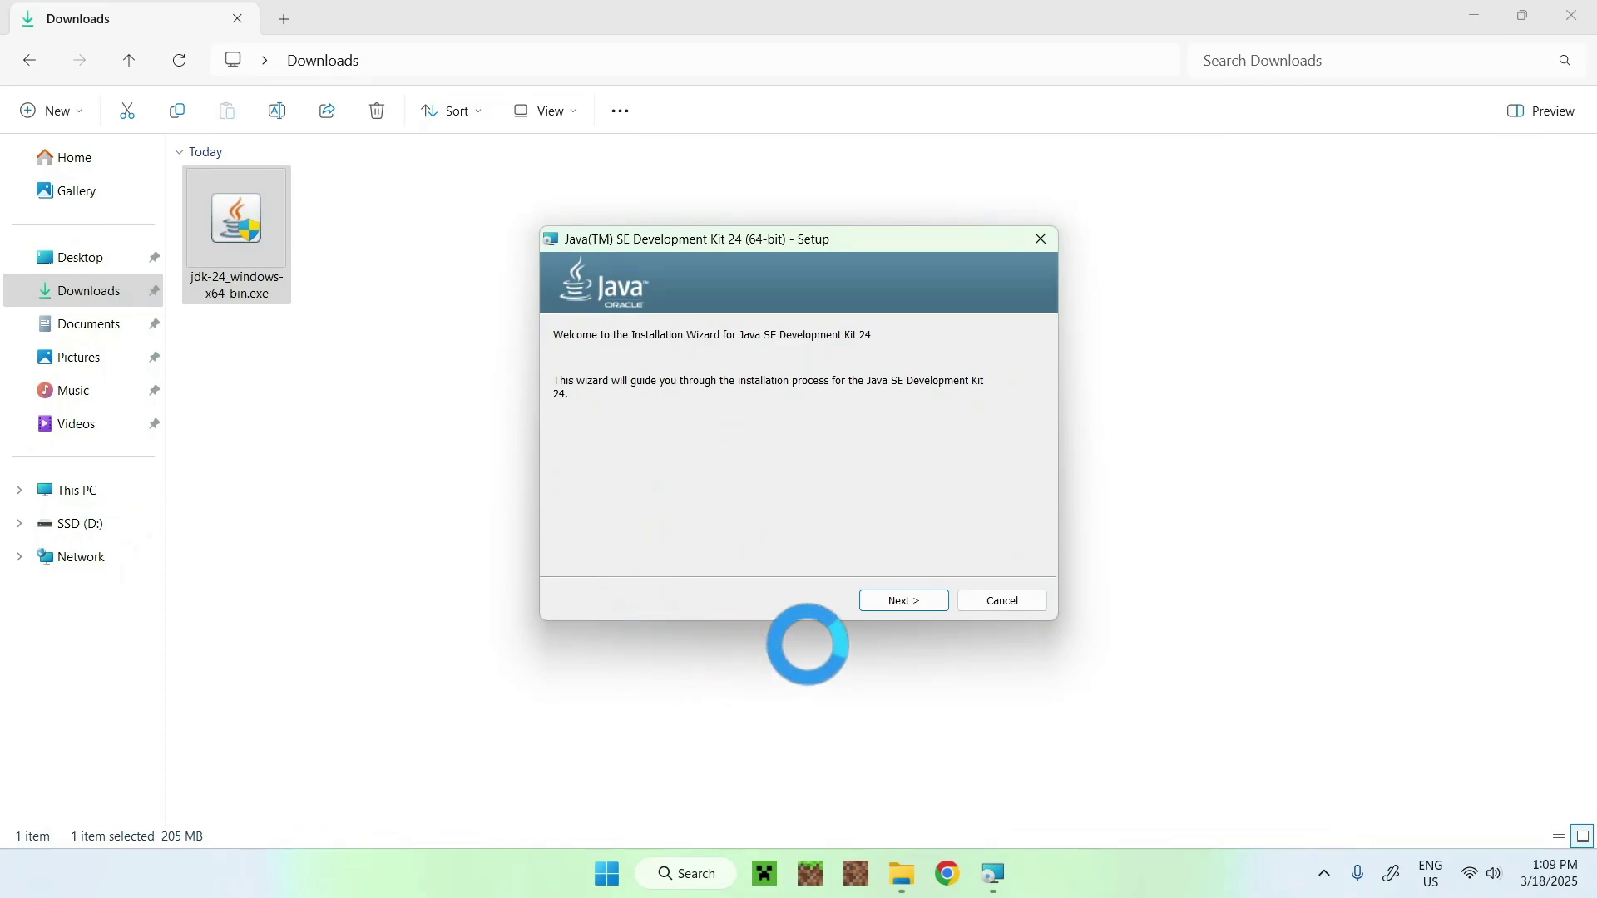
# - Install JDK 24 (64-bit) into the default folder and close the finished installer
pyautogui.click(906, 603)
pyautogui.click(905, 602)
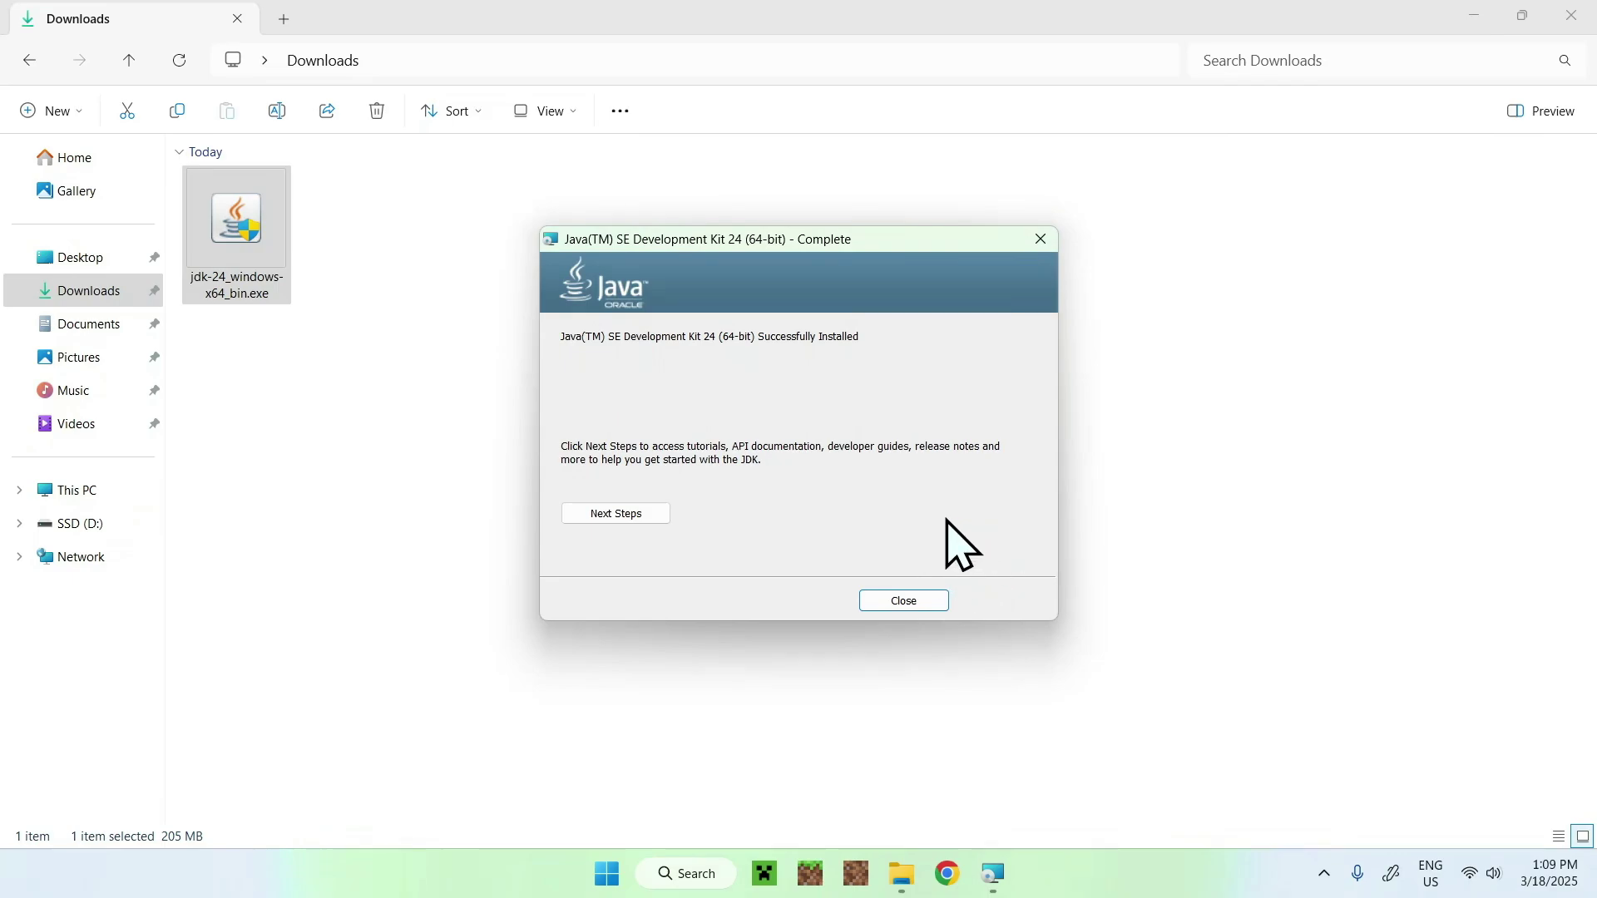
pyautogui.click(904, 600)
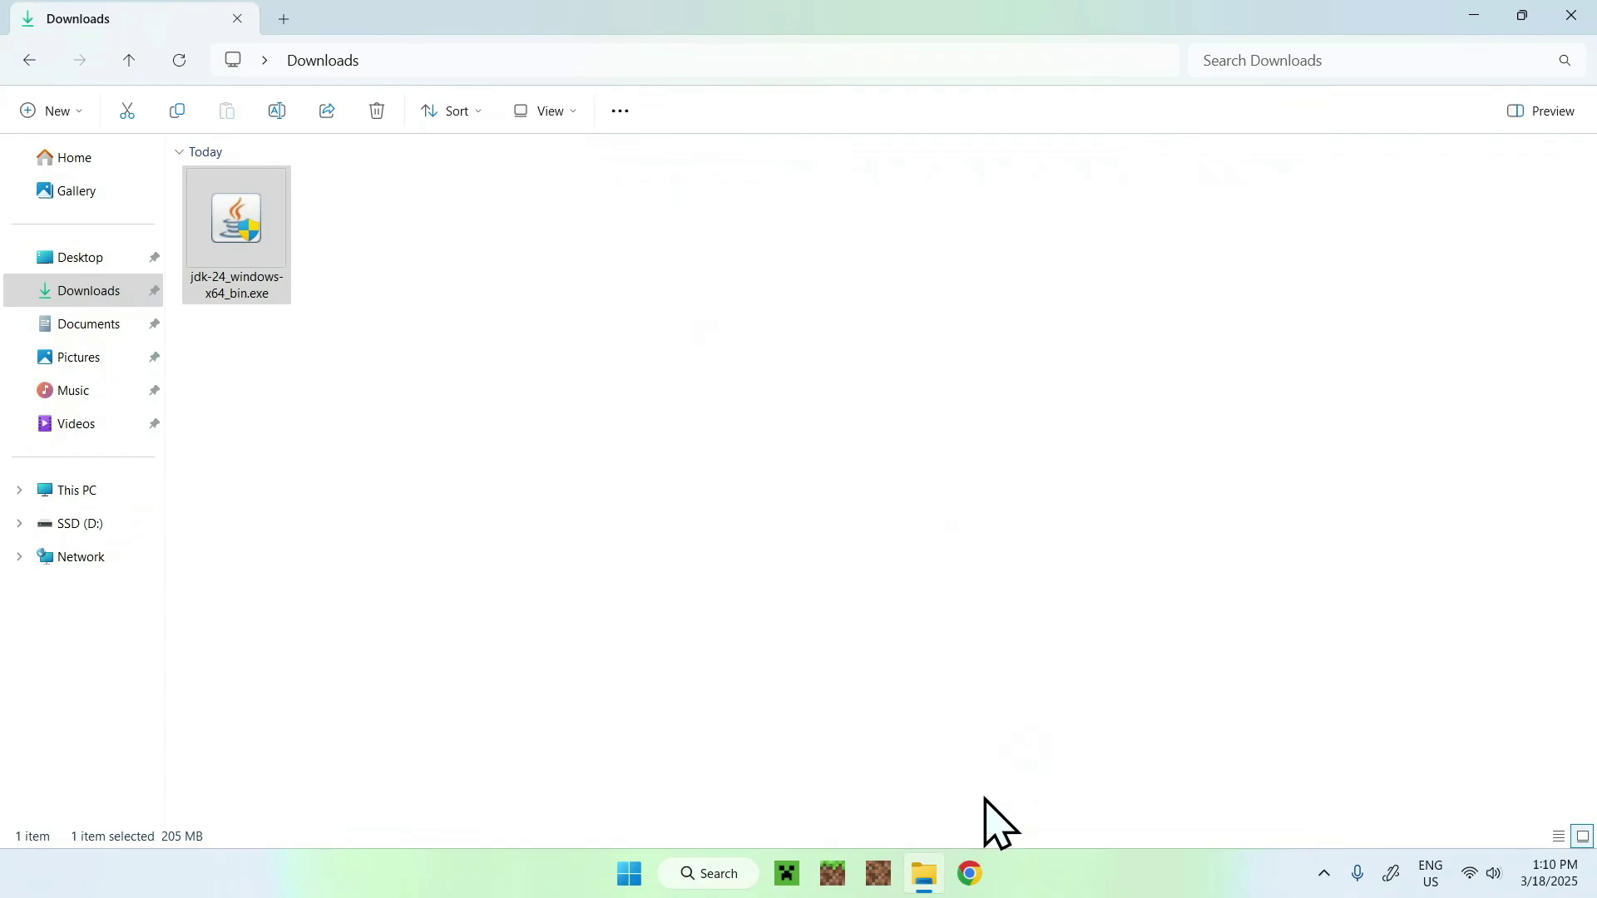
# - Search 'Iris Shaders', download the Universal Jar from irisshaders.dev, and return to Downloads
pyautogui.click(972, 875)
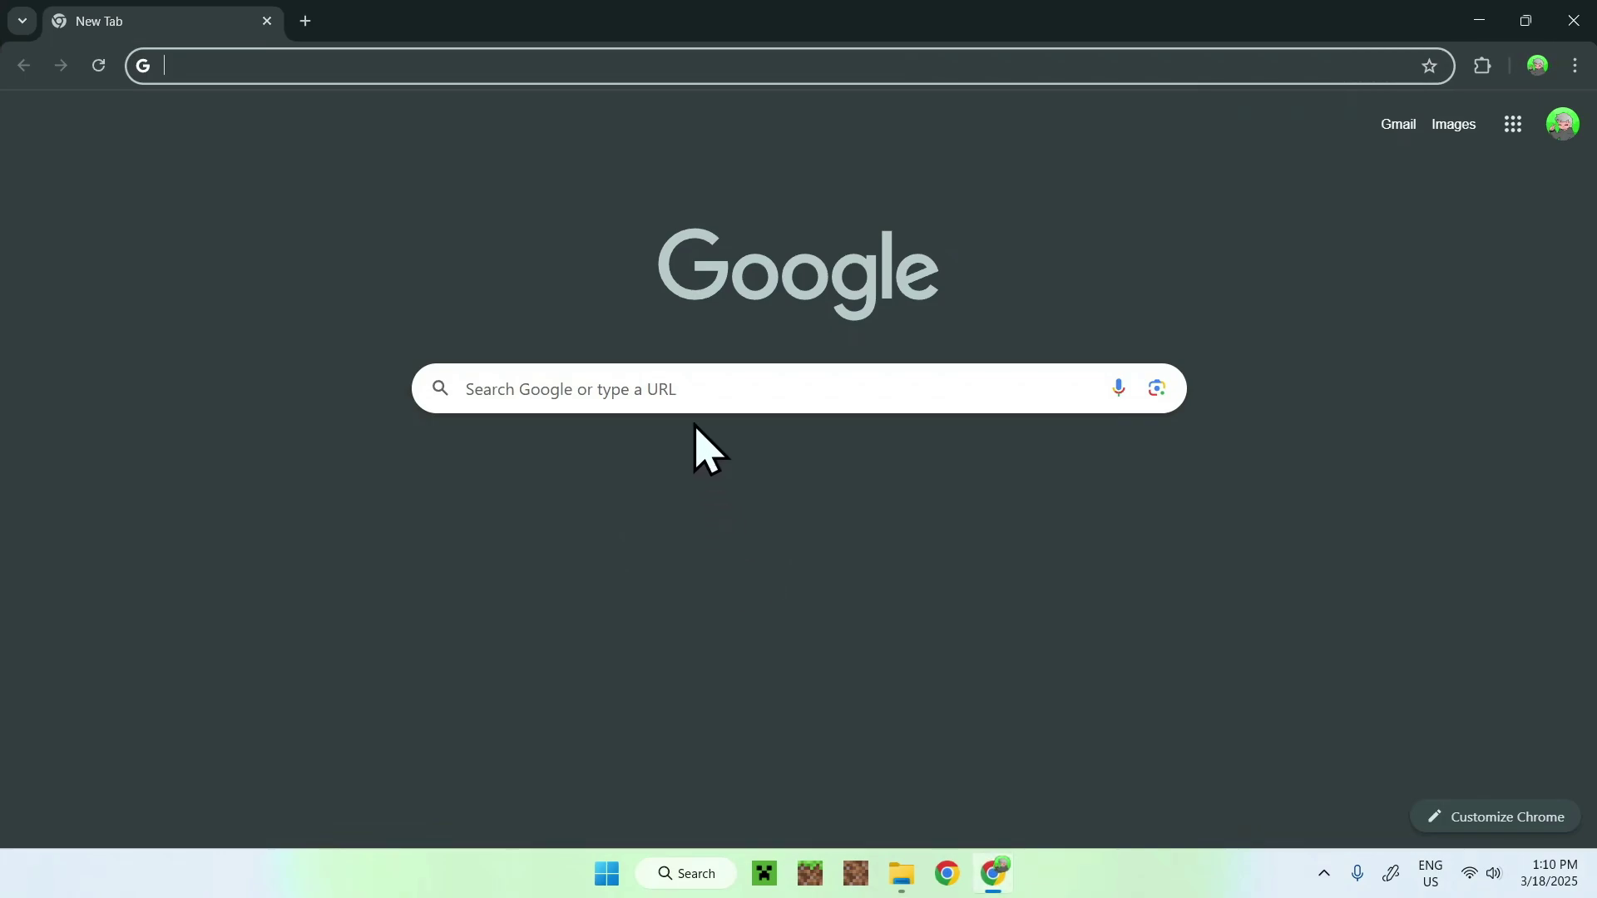
pyautogui.click(650, 381)
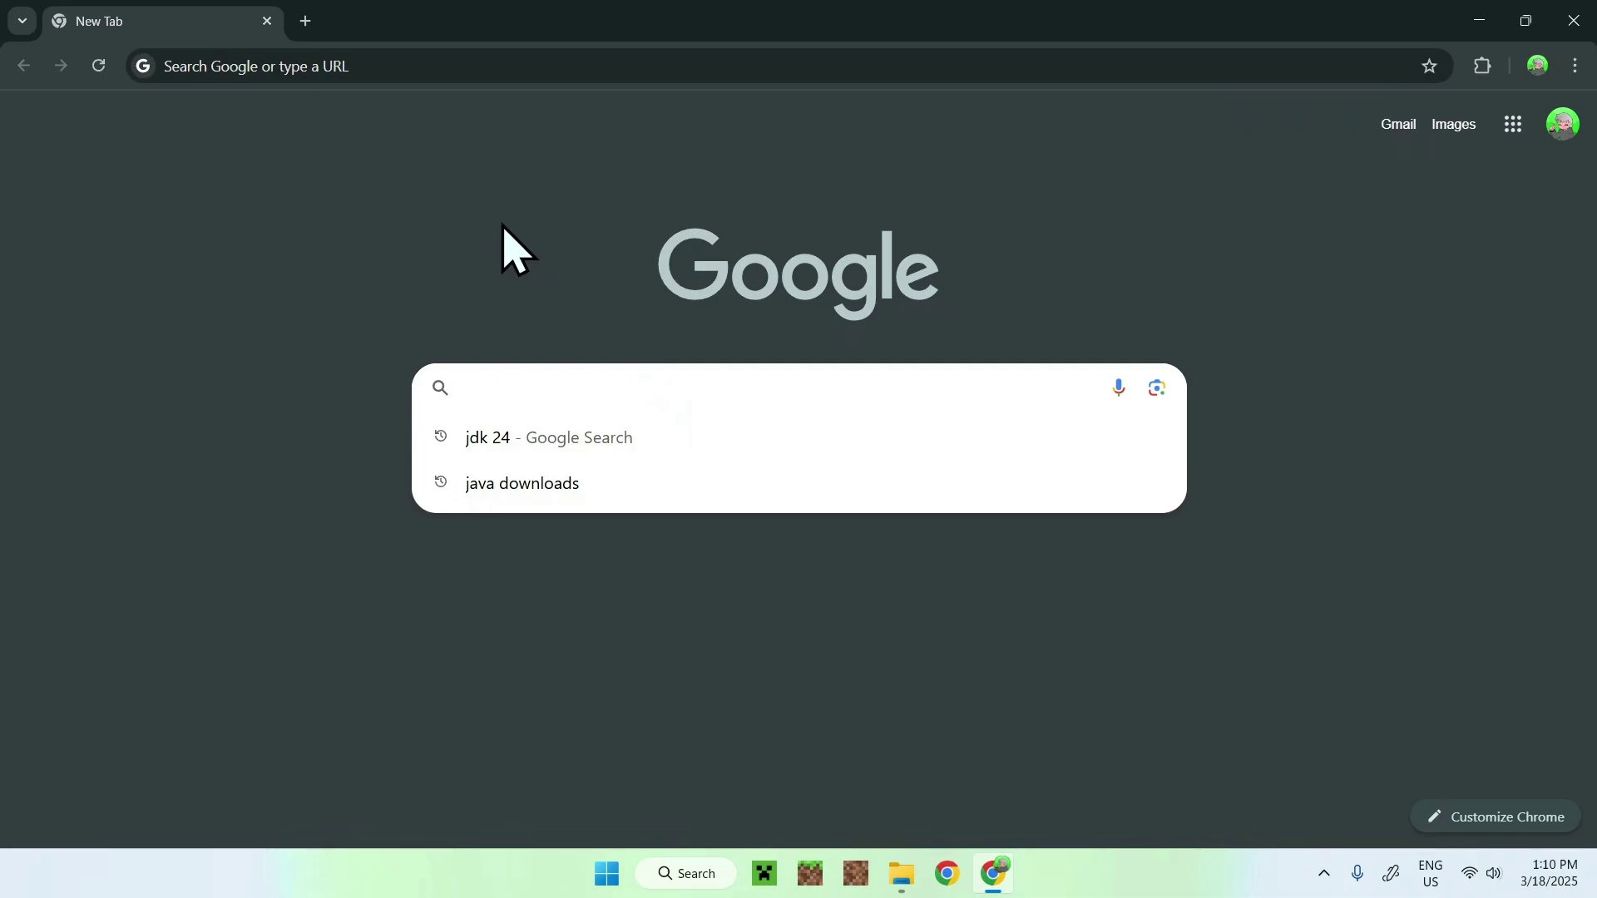
pyautogui.write('Ir')
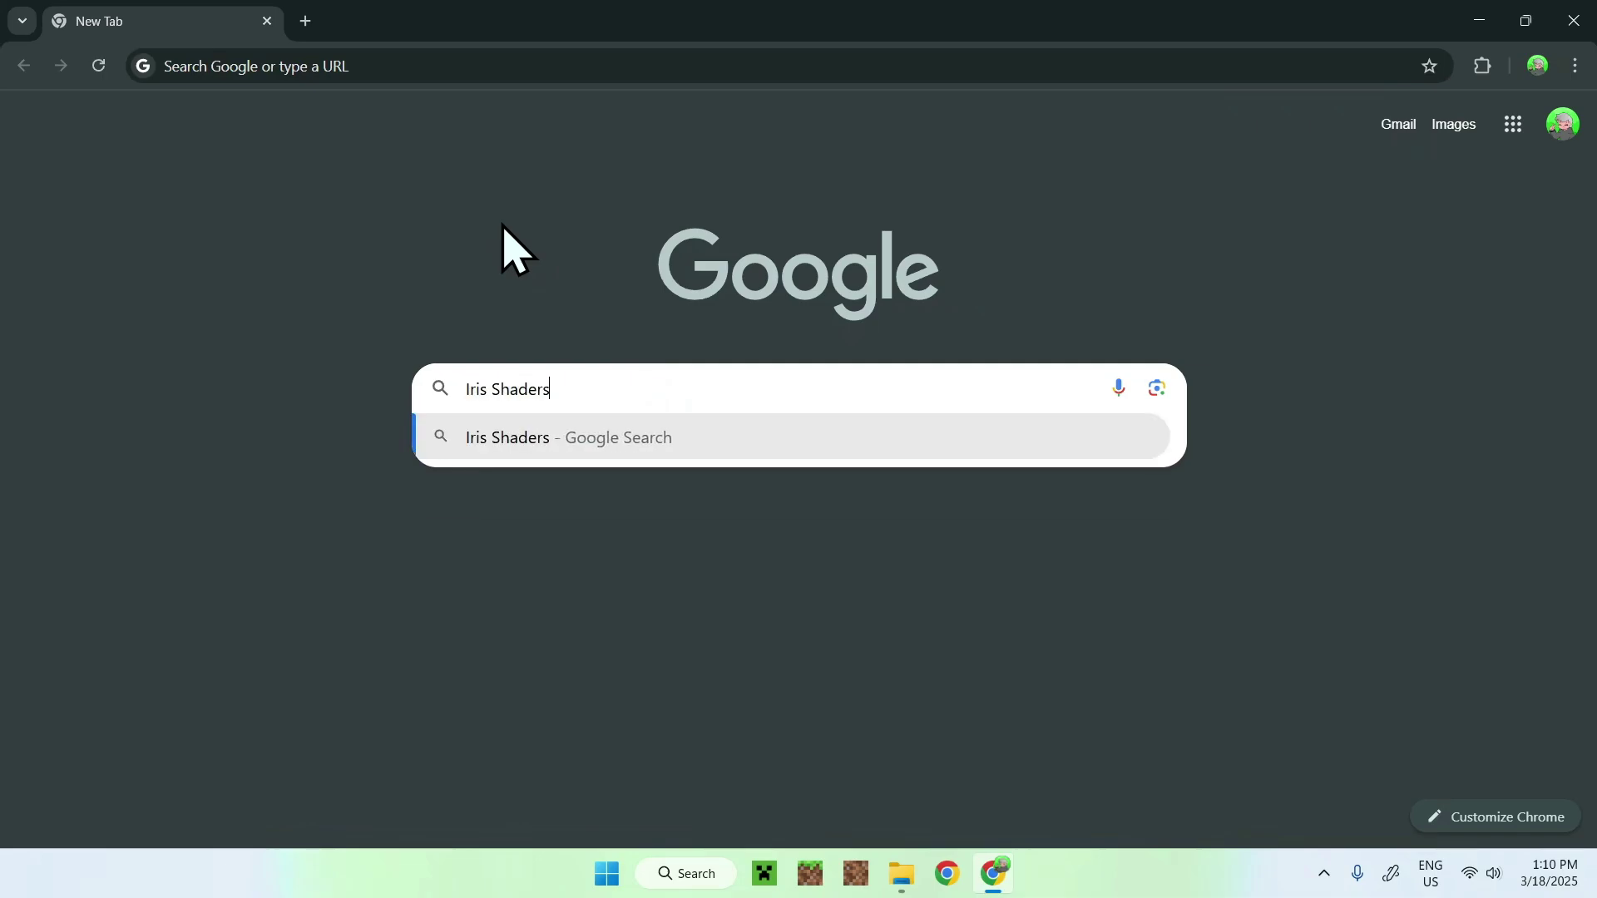
pyautogui.write('is Shaders')
pyautogui.press('Return')
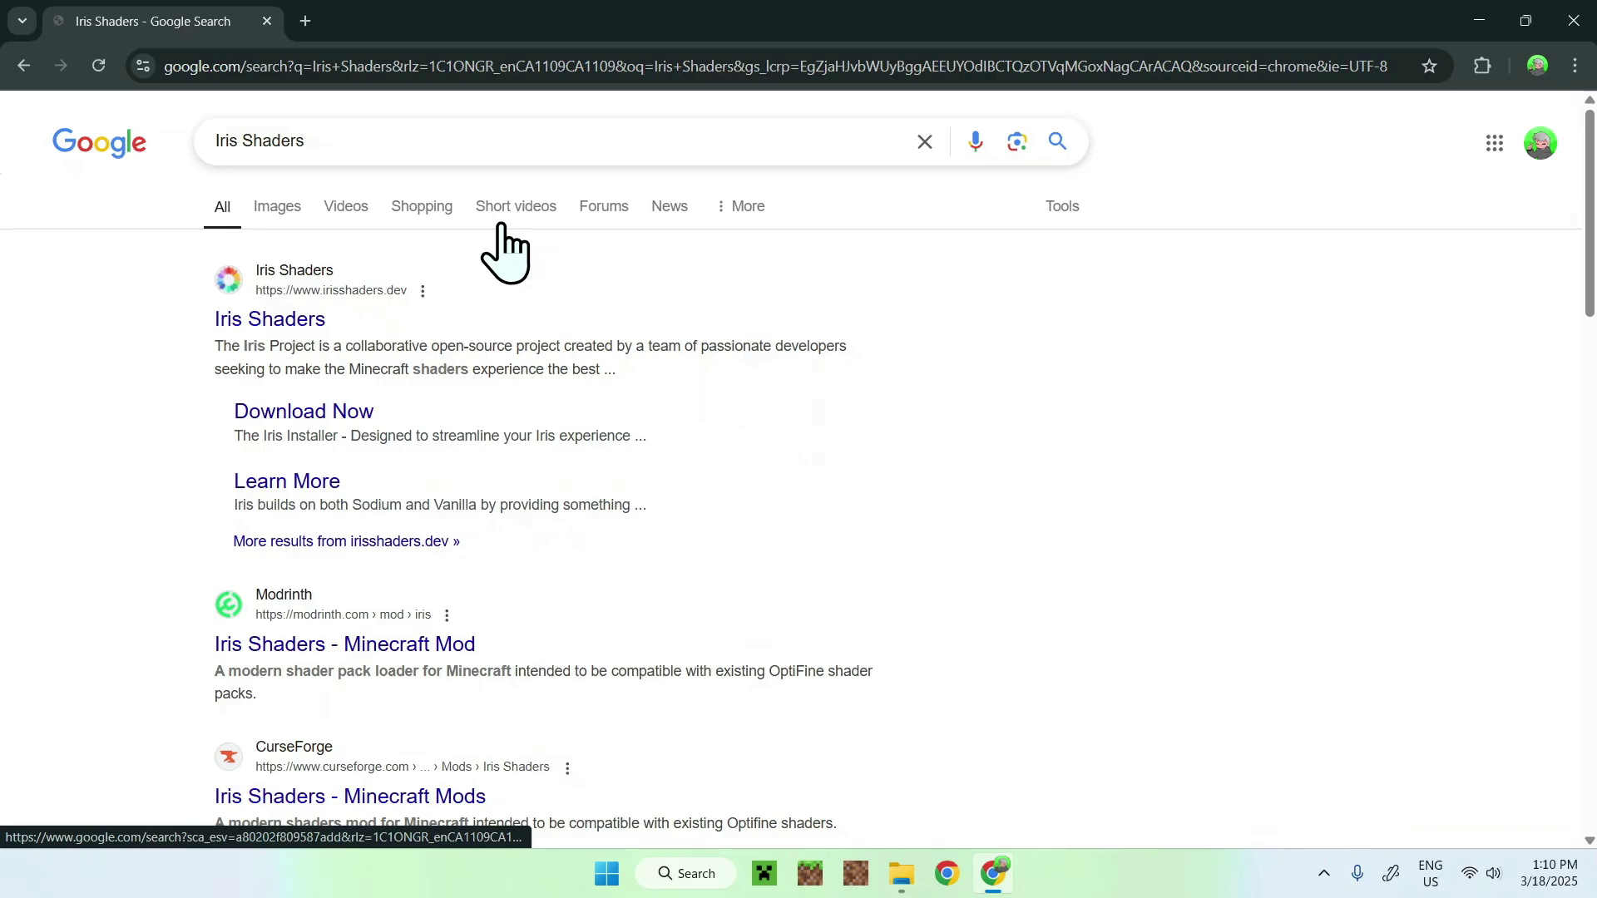
pyautogui.click(260, 325)
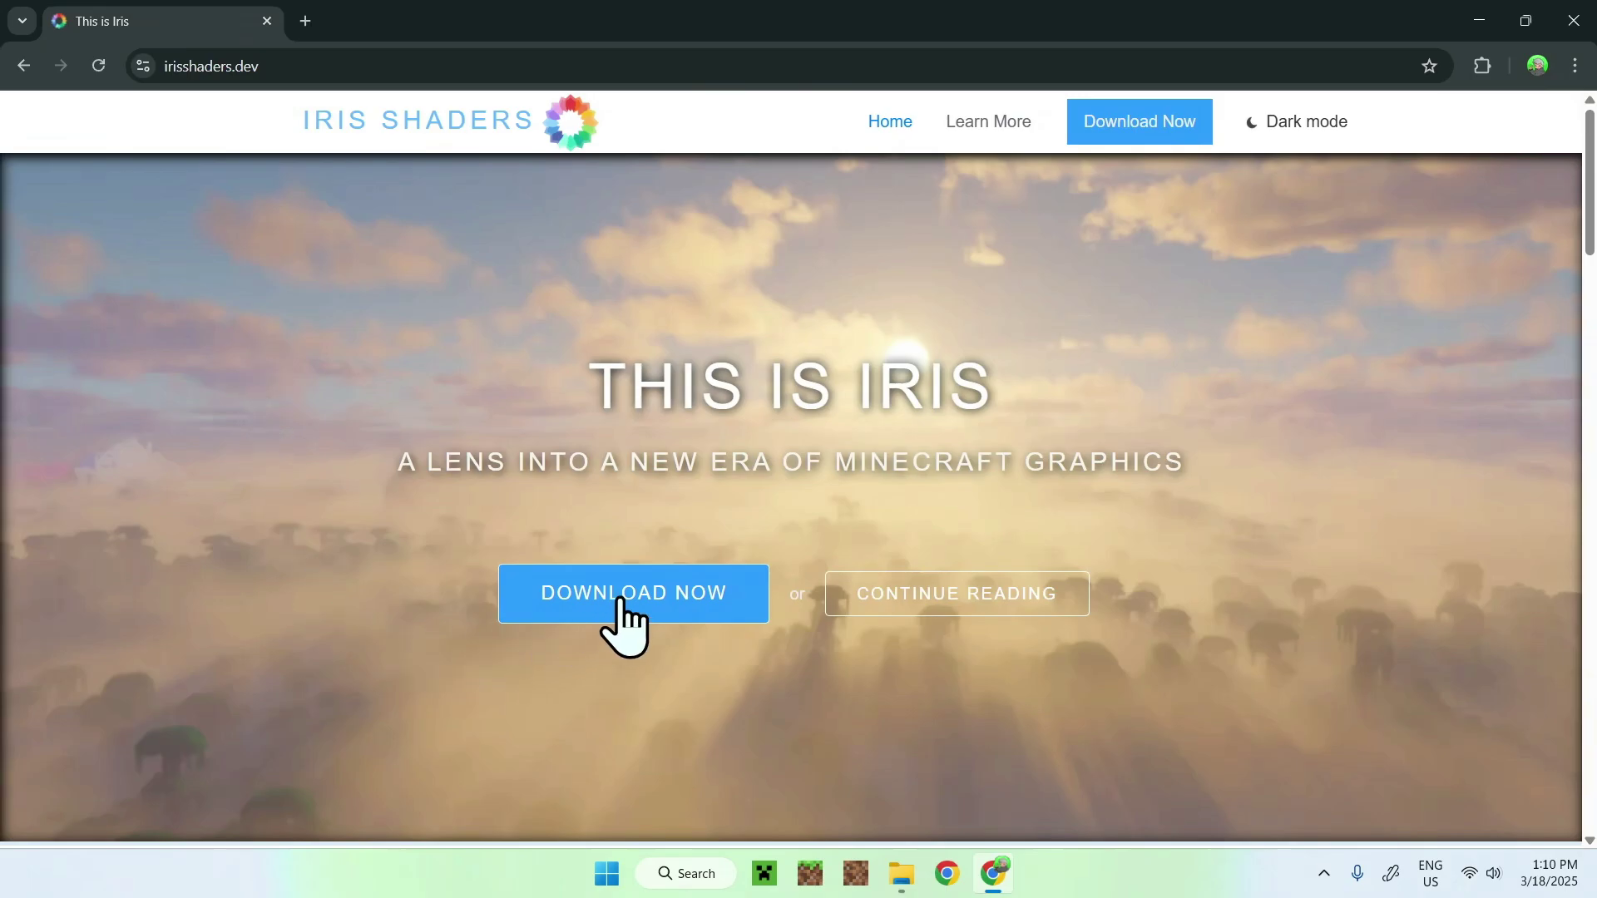
pyautogui.click(624, 618)
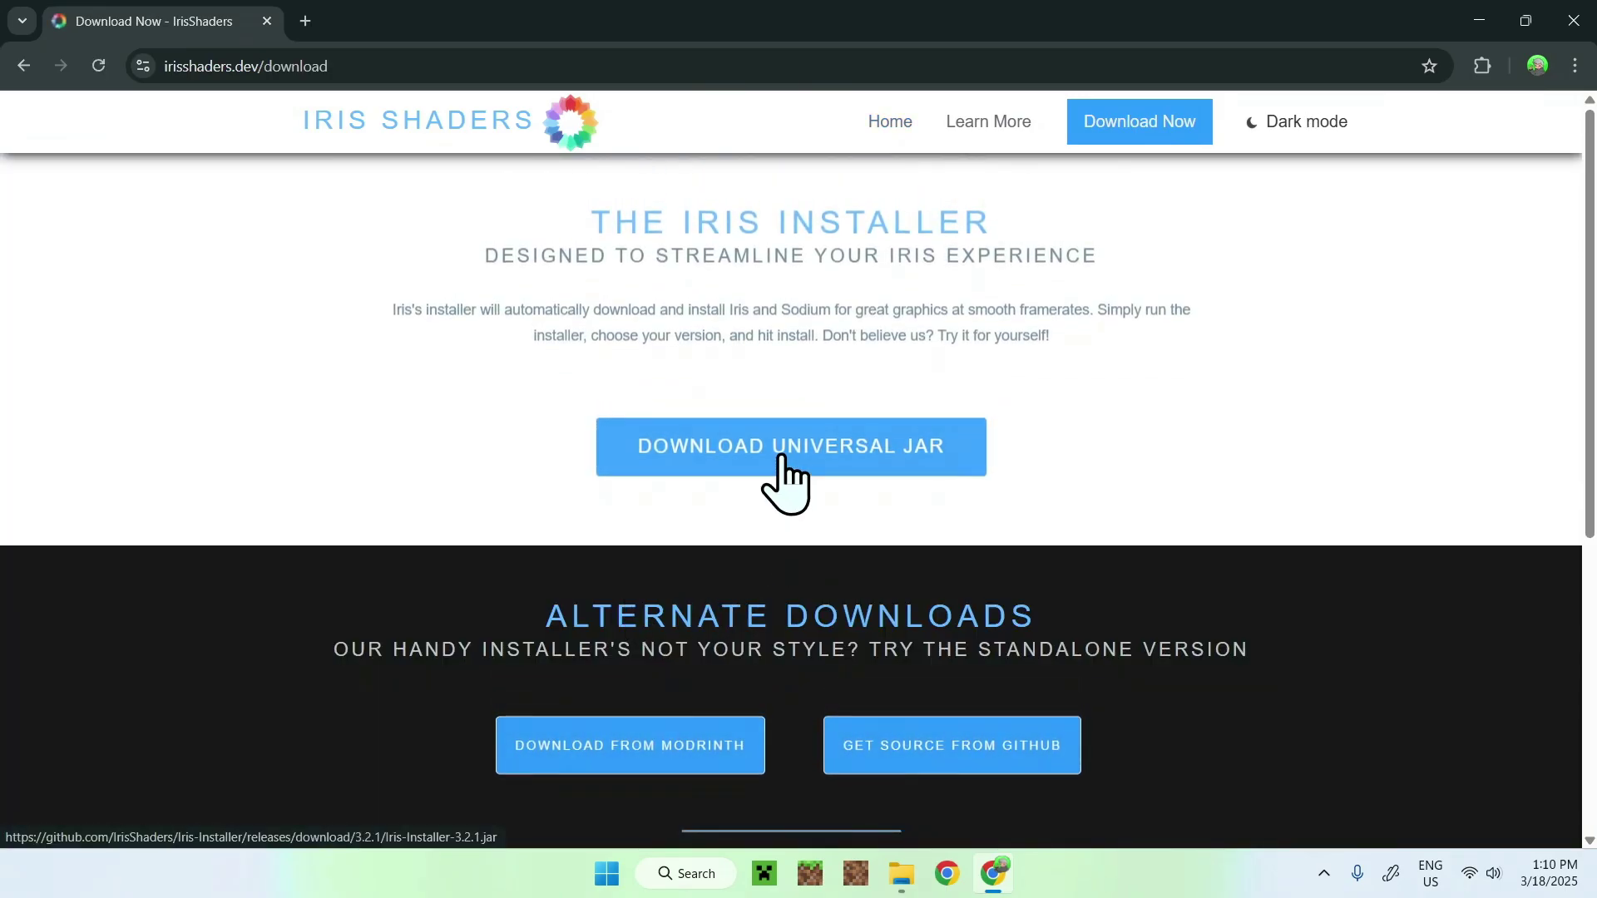
pyautogui.click(783, 457)
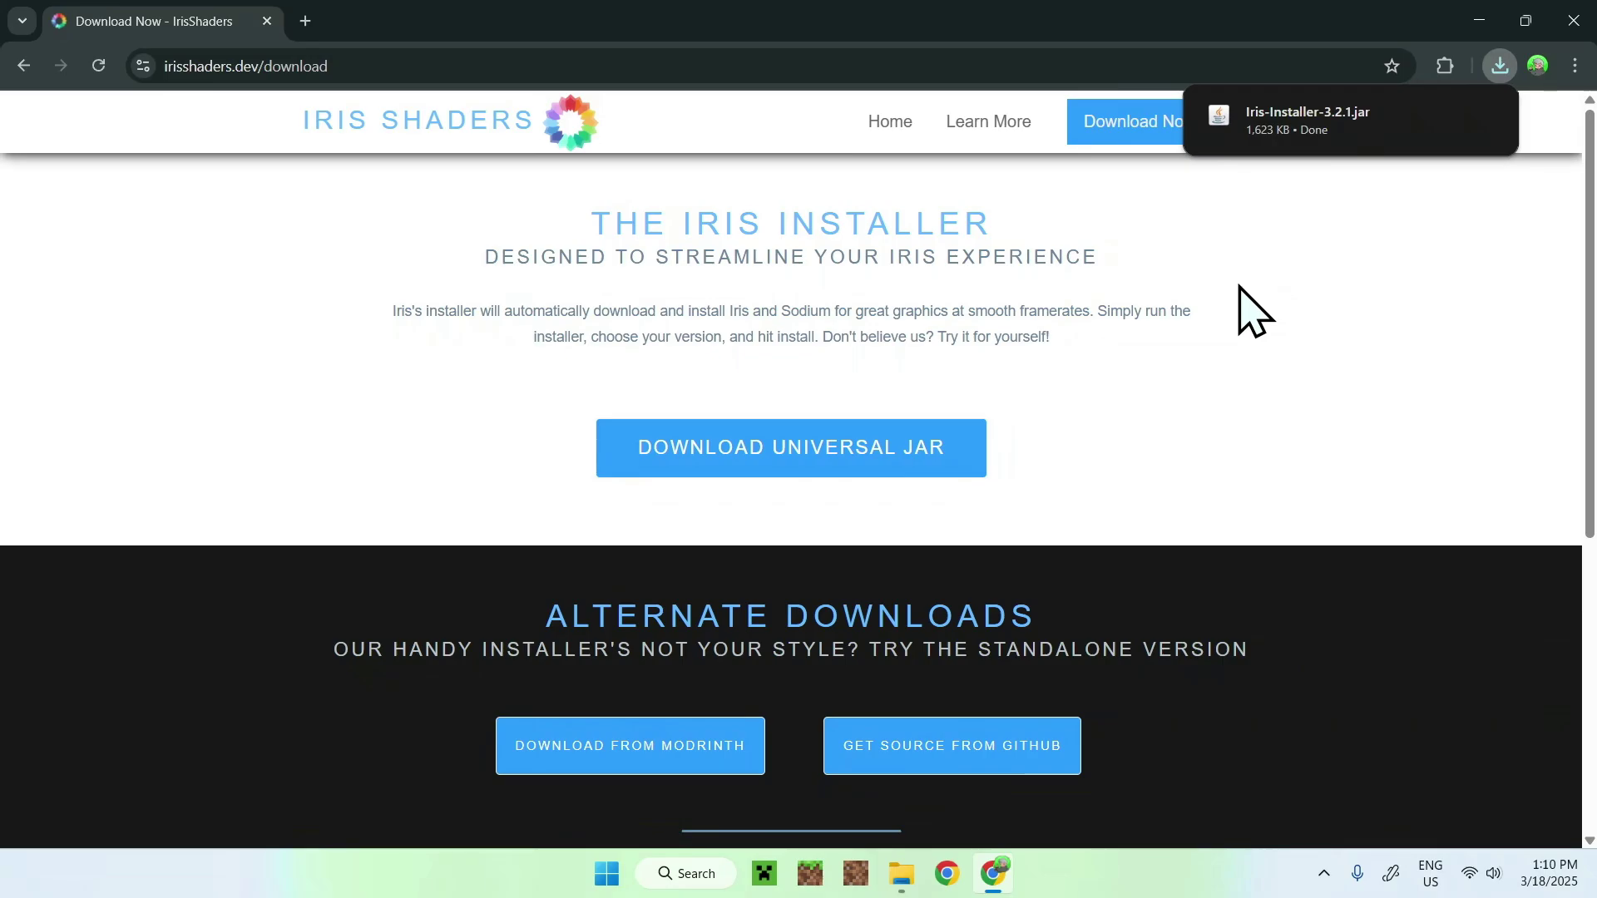
pyautogui.click(911, 868)
# - Launch Iris-Installer-3.2.1.jar and move the Iris Installer window slightly lower
pyautogui.doubleClick(366, 245)
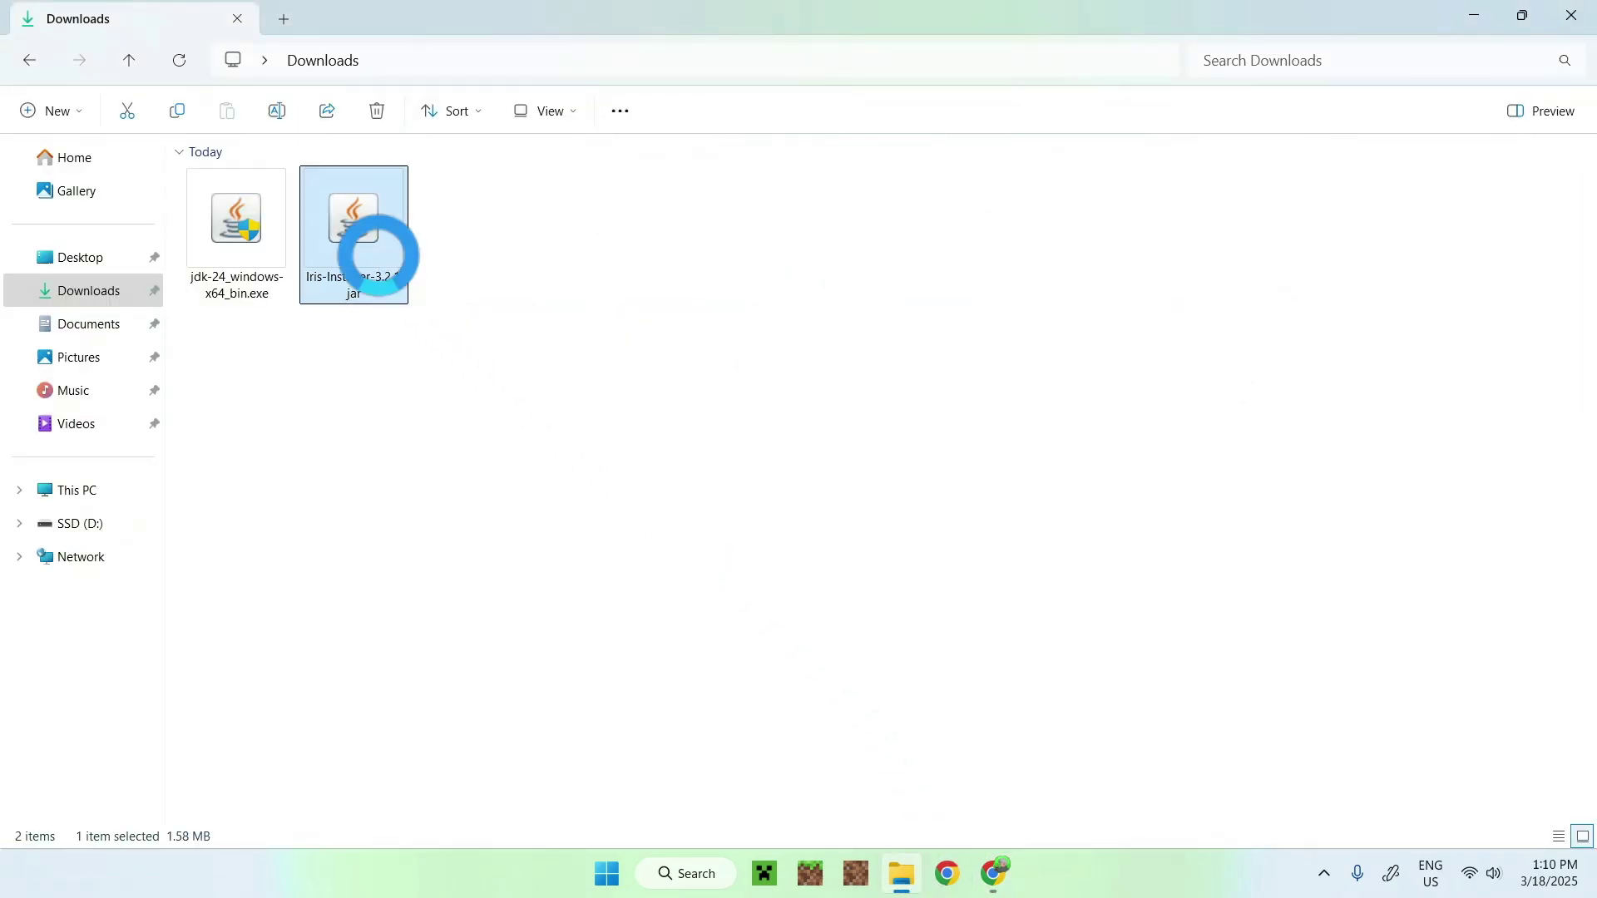
pyautogui.moveTo(692, 133); pyautogui.dragTo(703, 187)
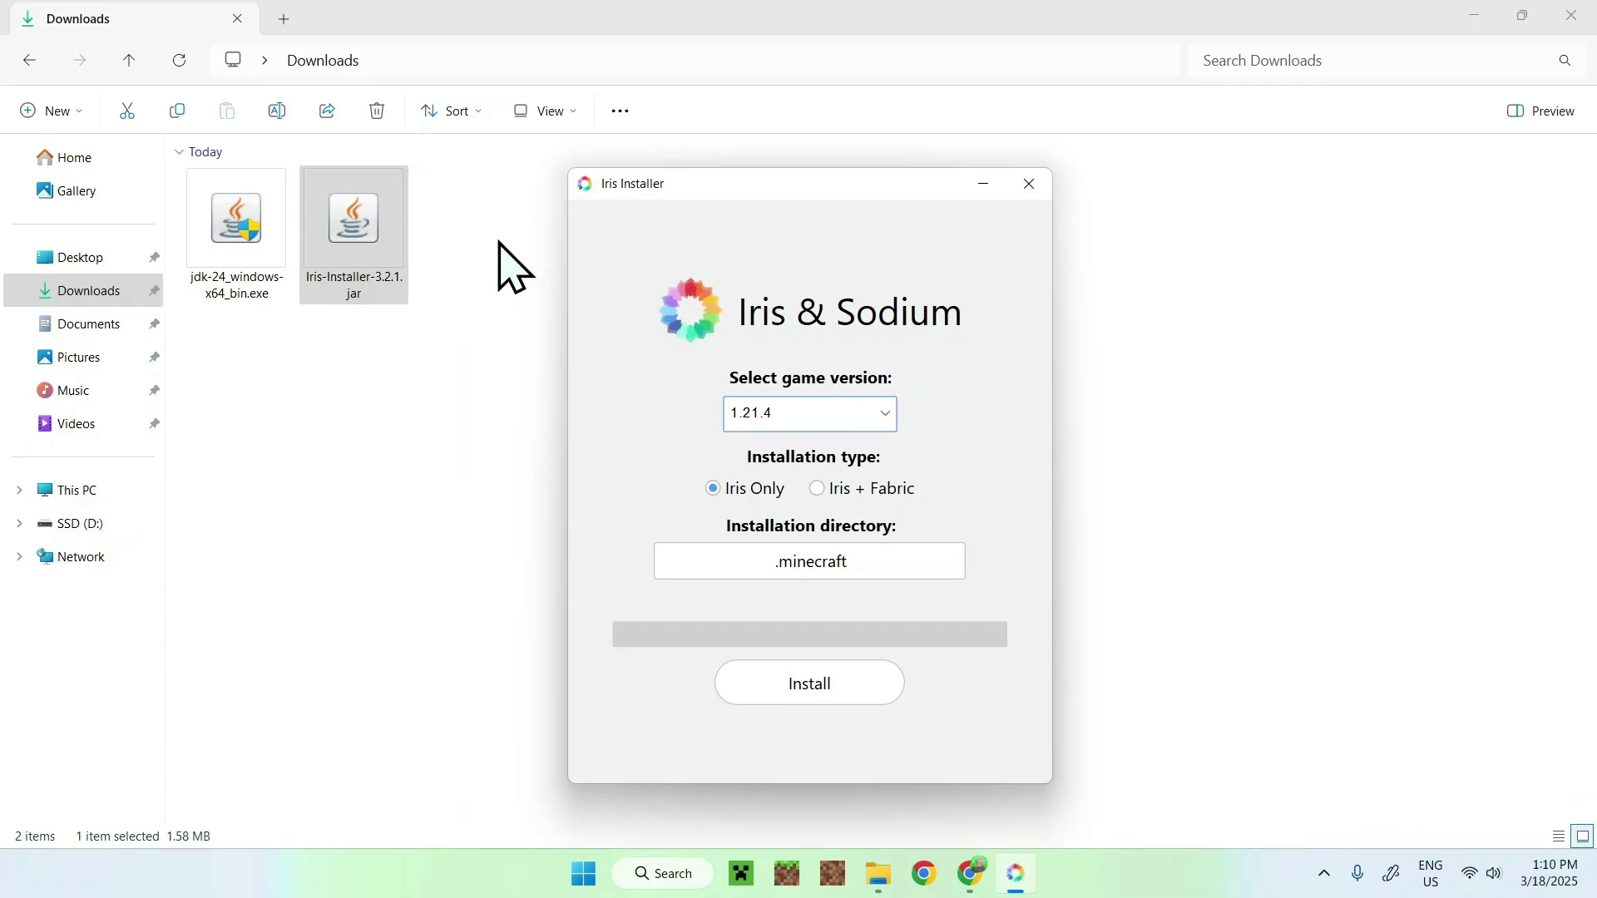
# - Search Windows for 'con' and open Control Panel from Best match
pyautogui.click(642, 872)
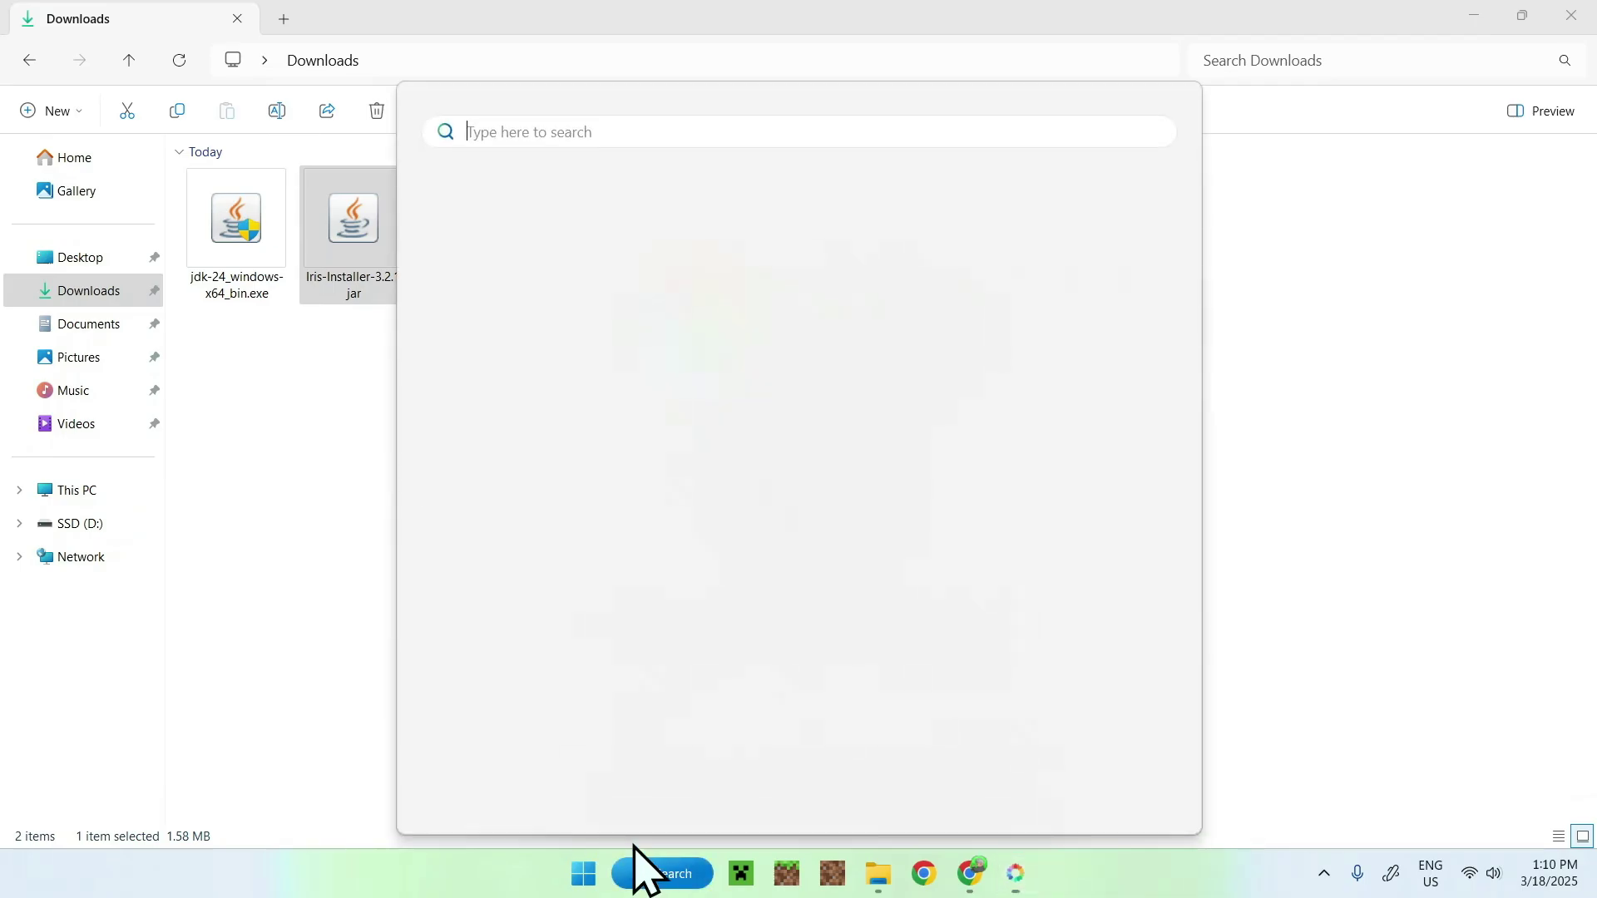
pyautogui.write('con')
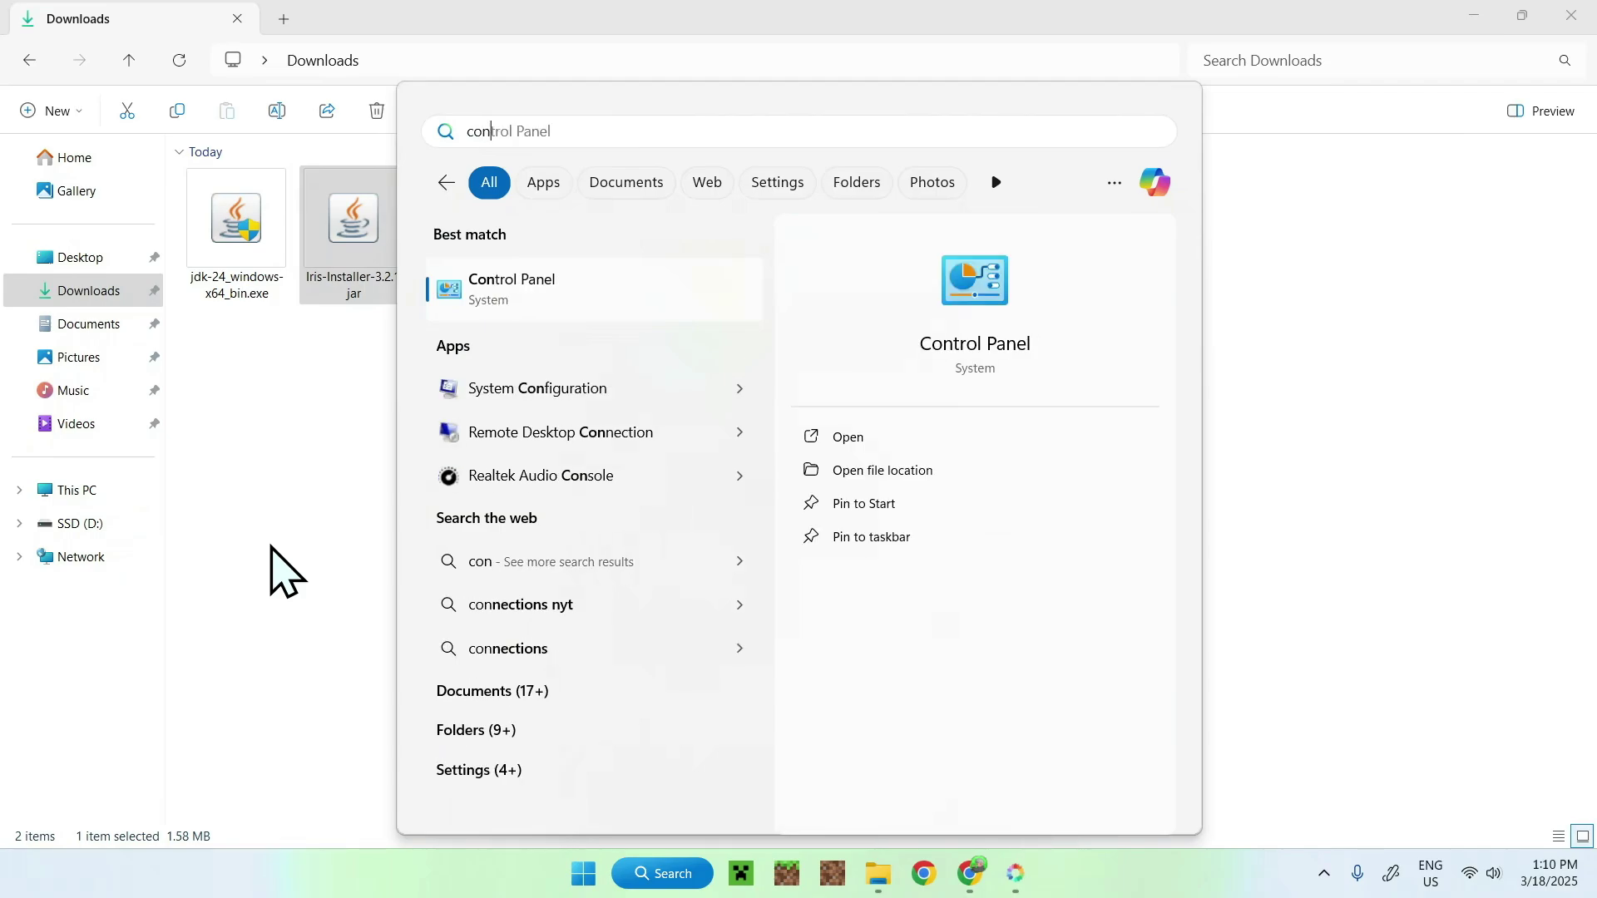
pyautogui.click(520, 283)
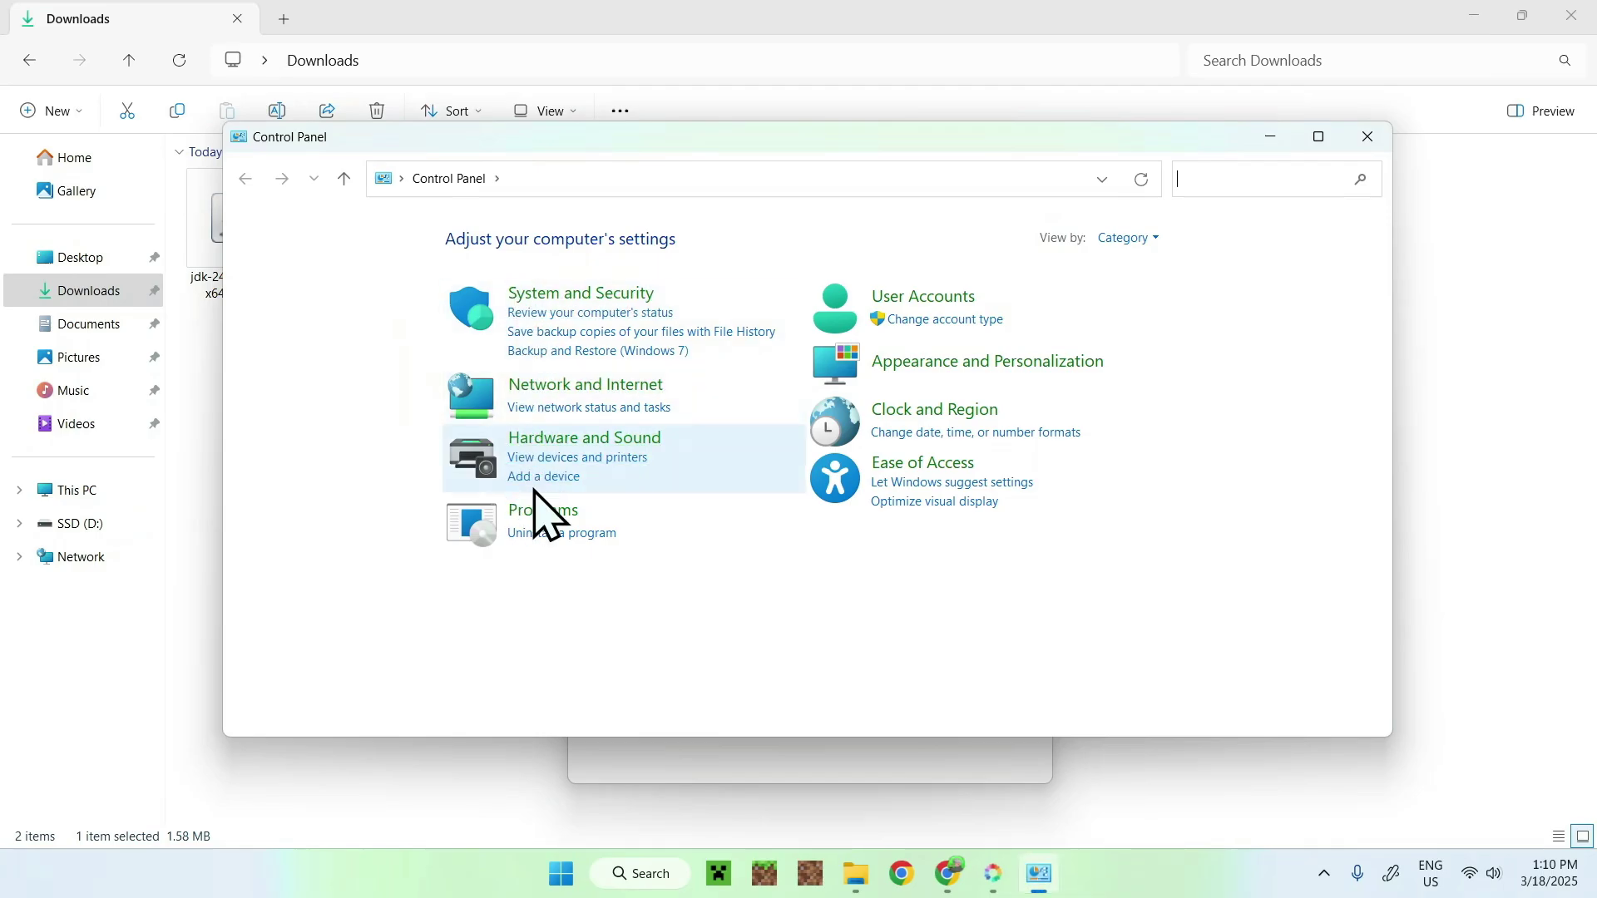
# - Confirm Java(TM) SE Development Kit 24 (64-bit) version 24.0.0.0 appears in Programs and Features, then close it
pyautogui.click(557, 534)
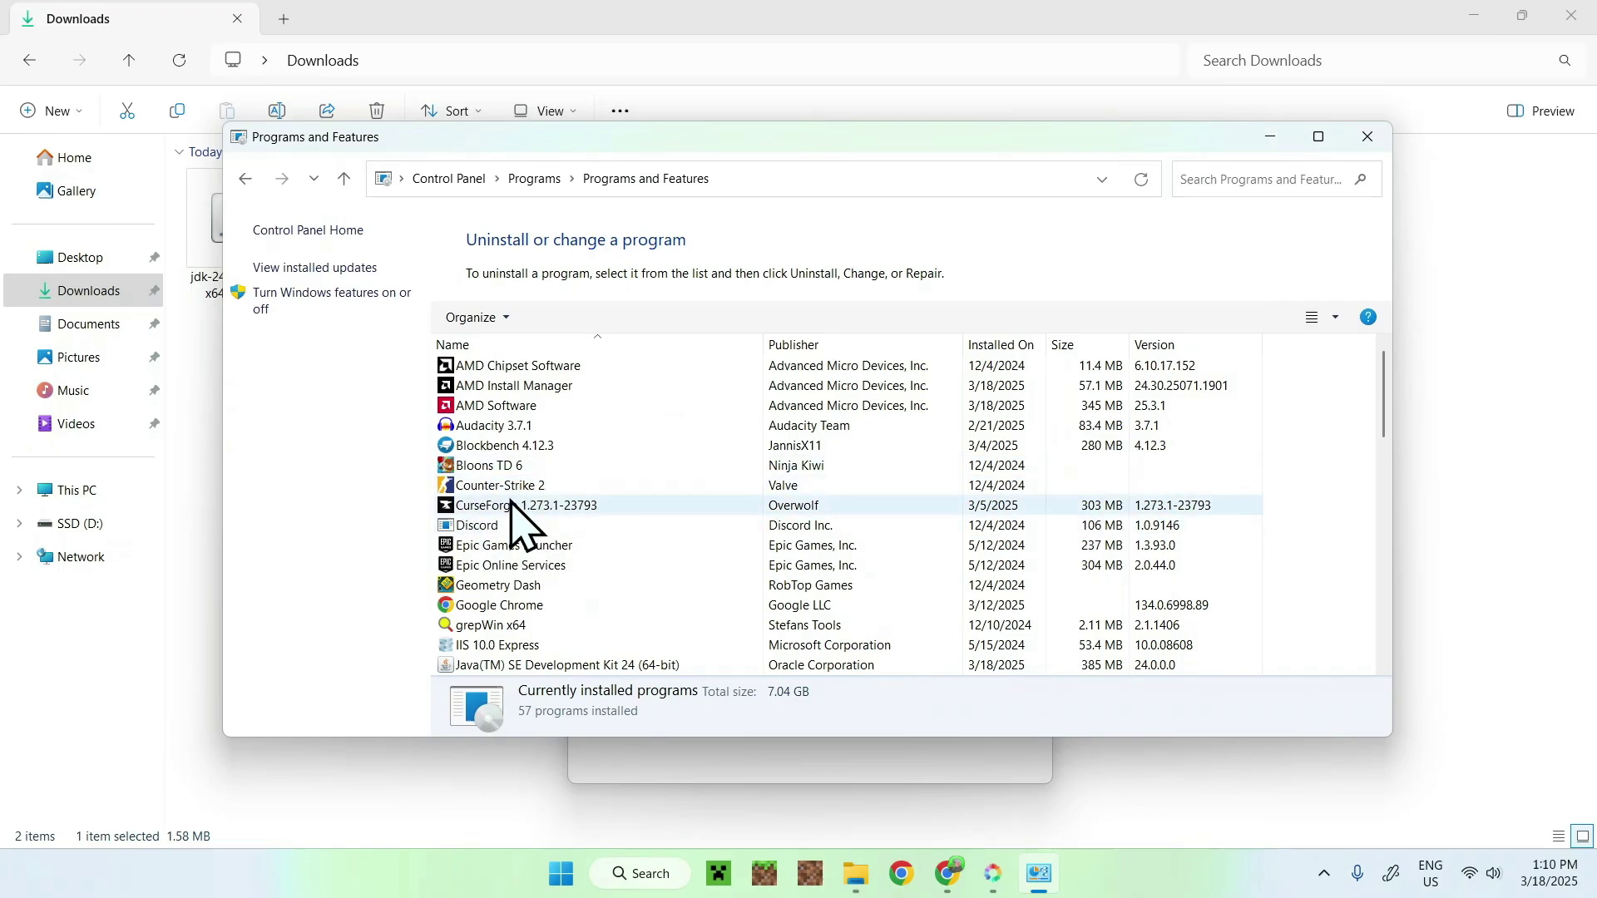
pyautogui.scroll(-1, 492, 517)
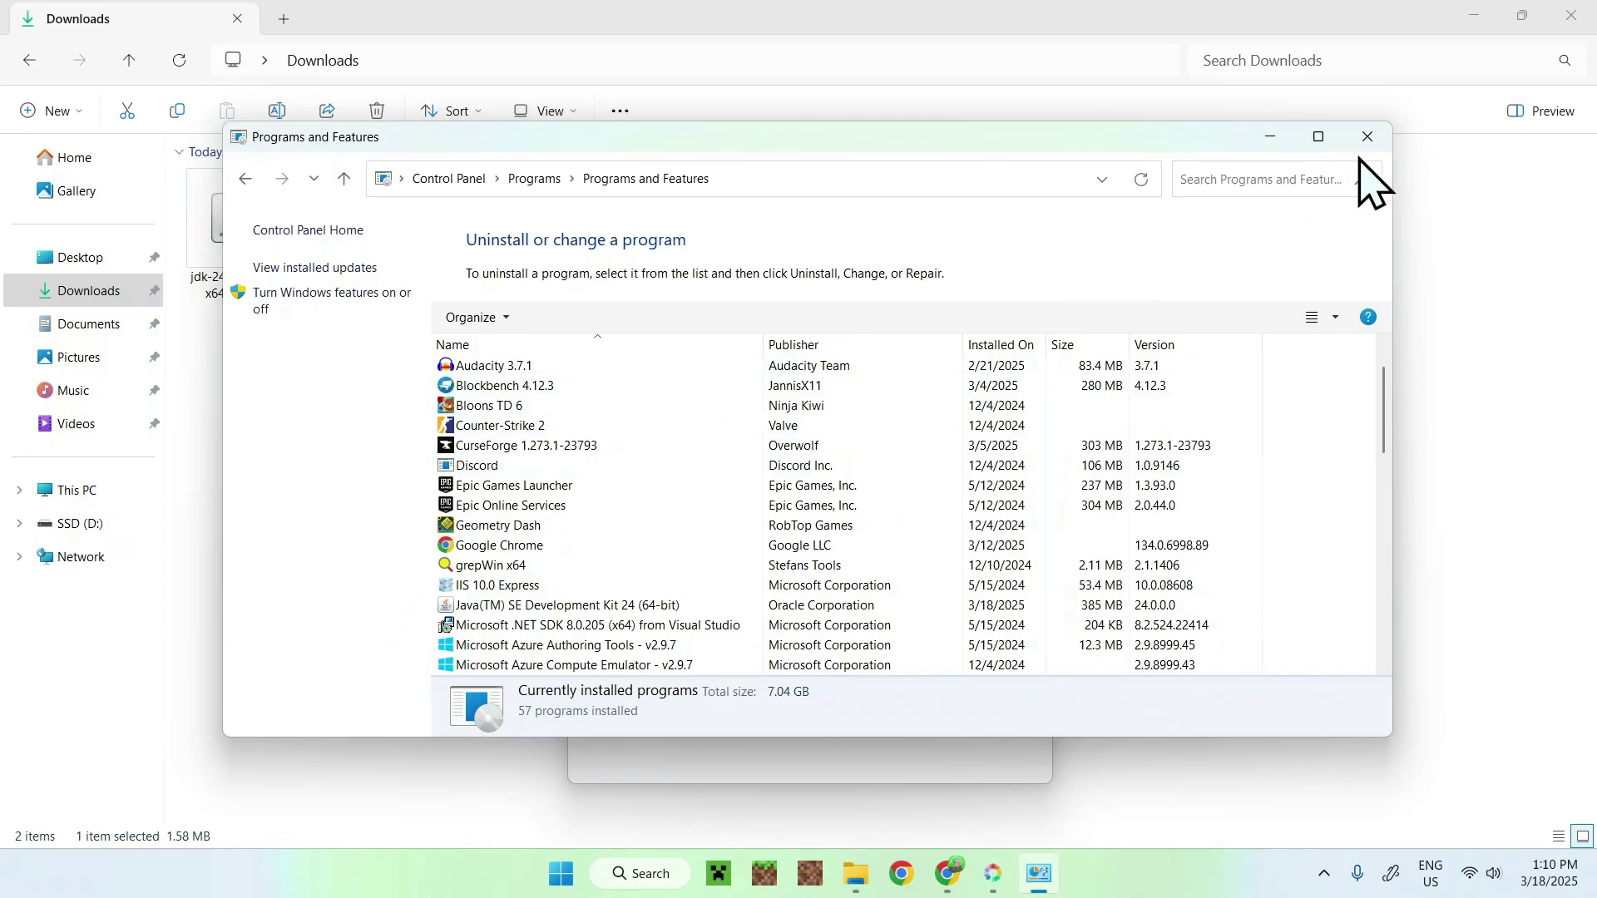
pyautogui.click(1368, 136)
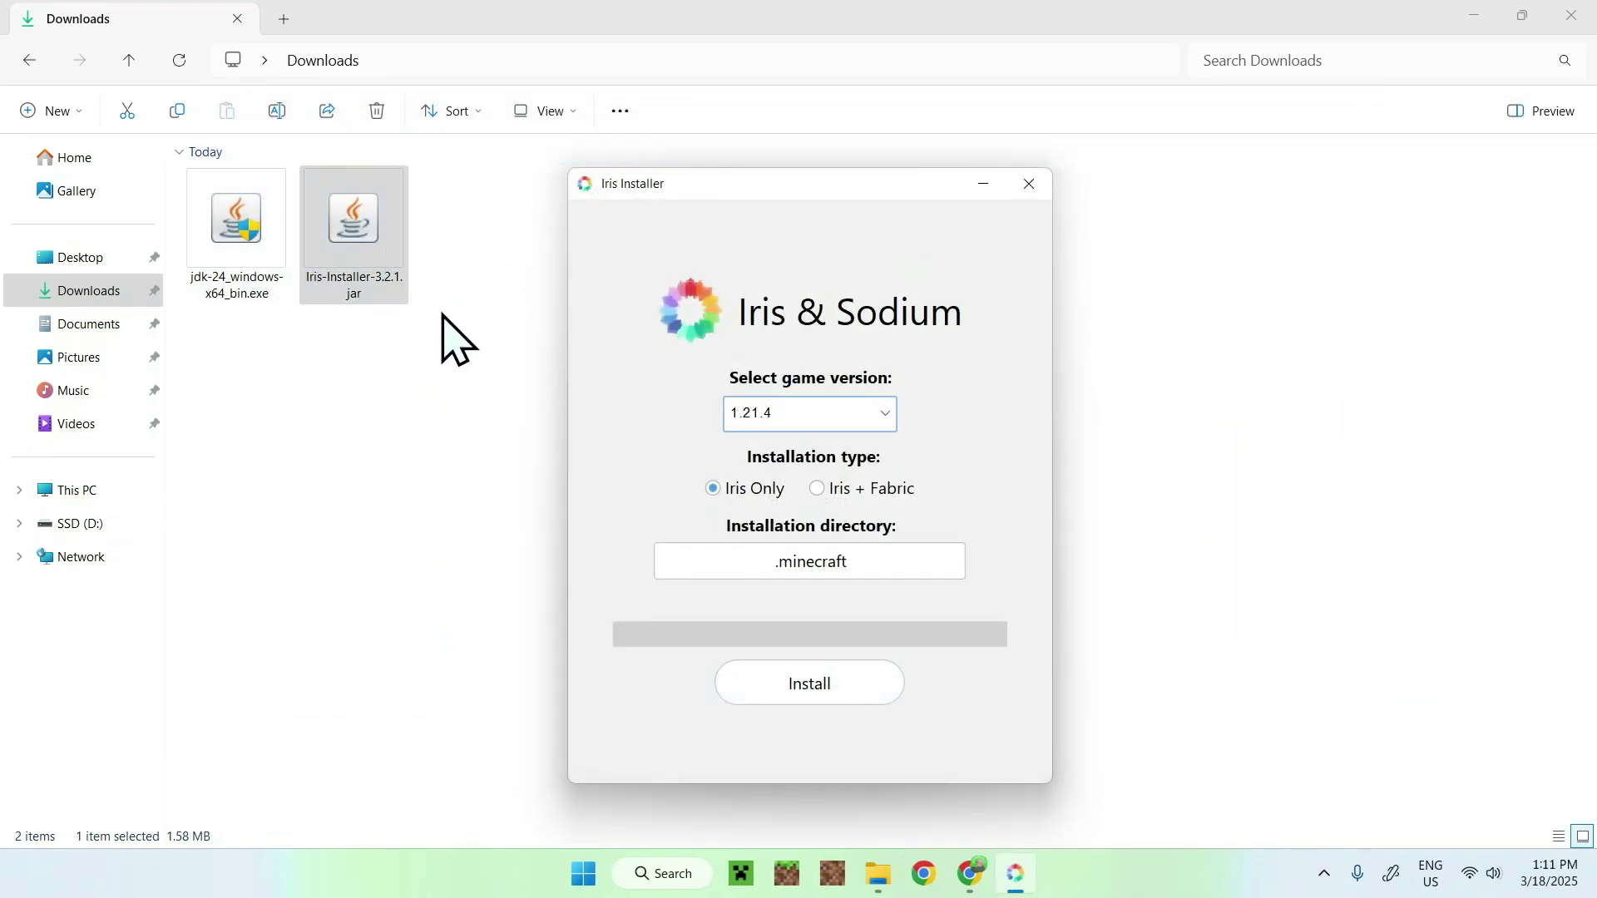